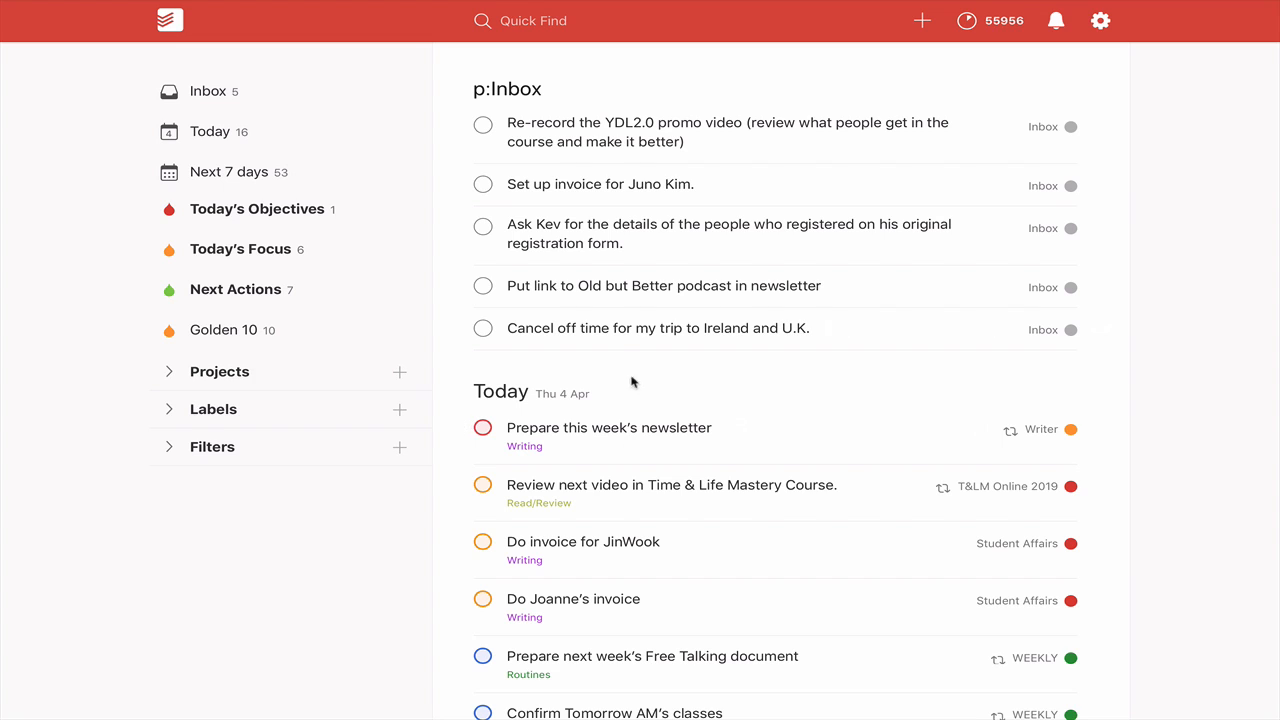
Open the General settings and locate the Start page setting.
left_click(1100, 20)
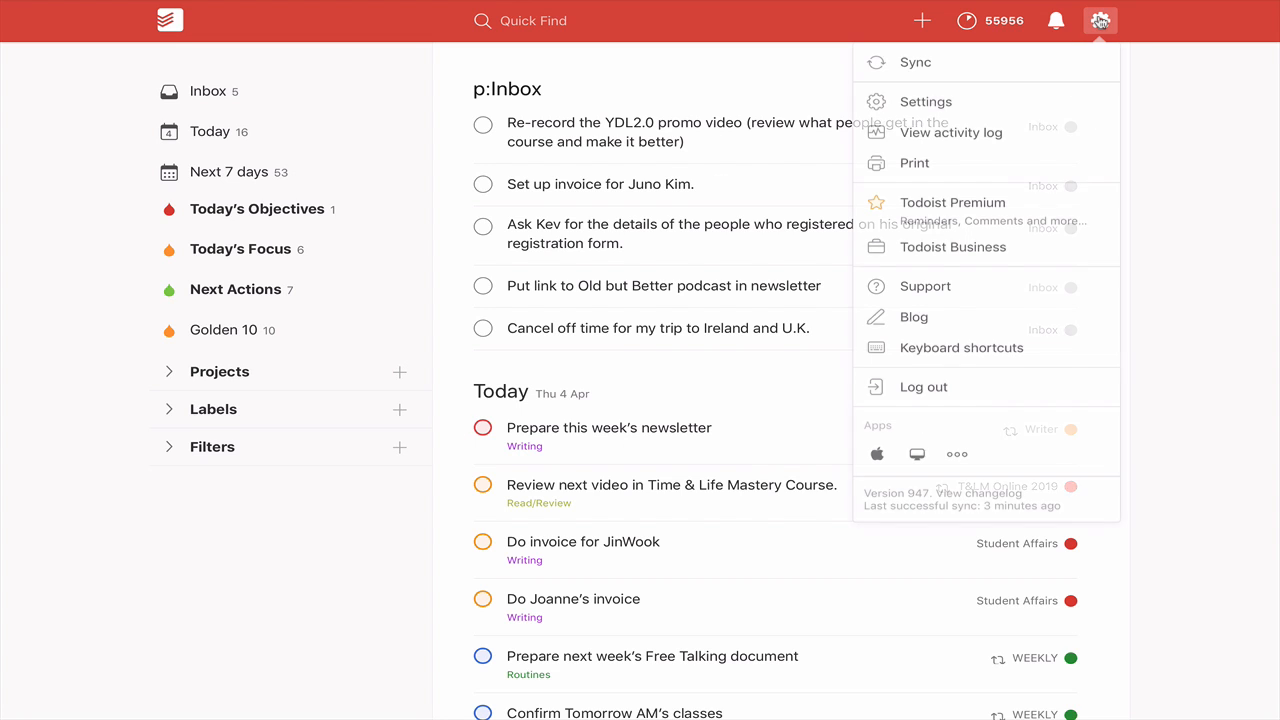
left_click(924, 104)
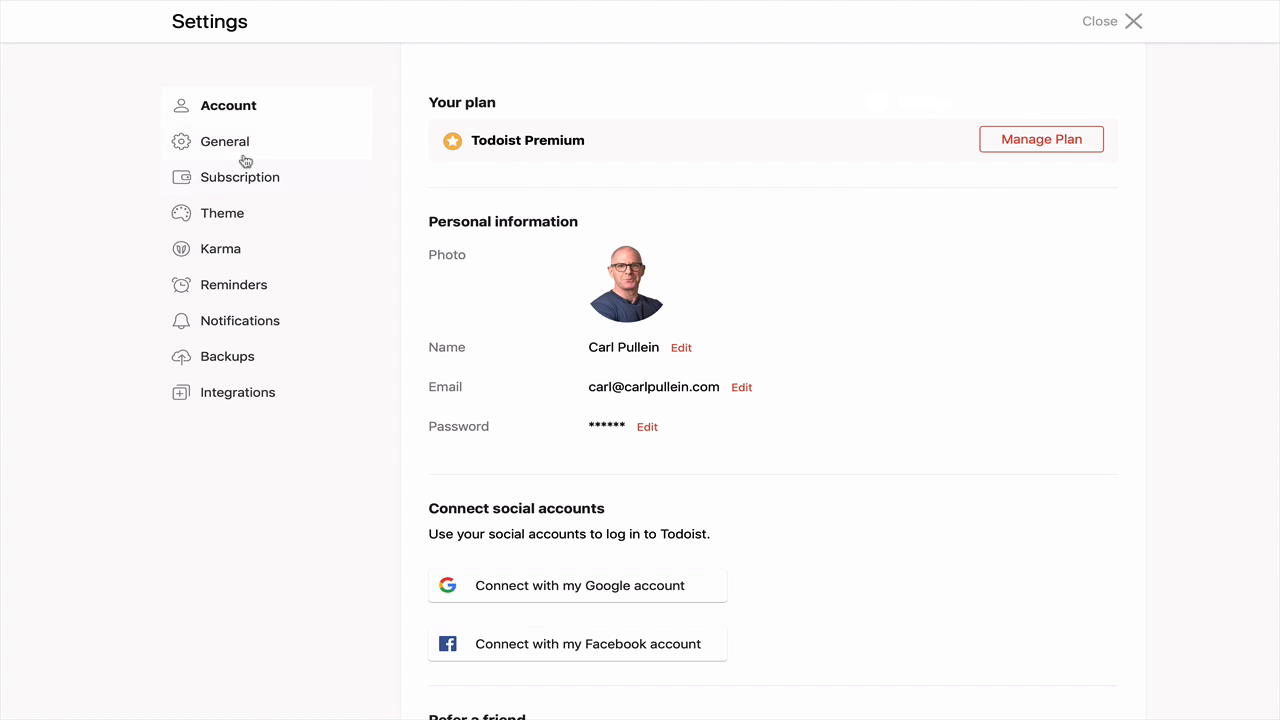
left_click(229, 155)
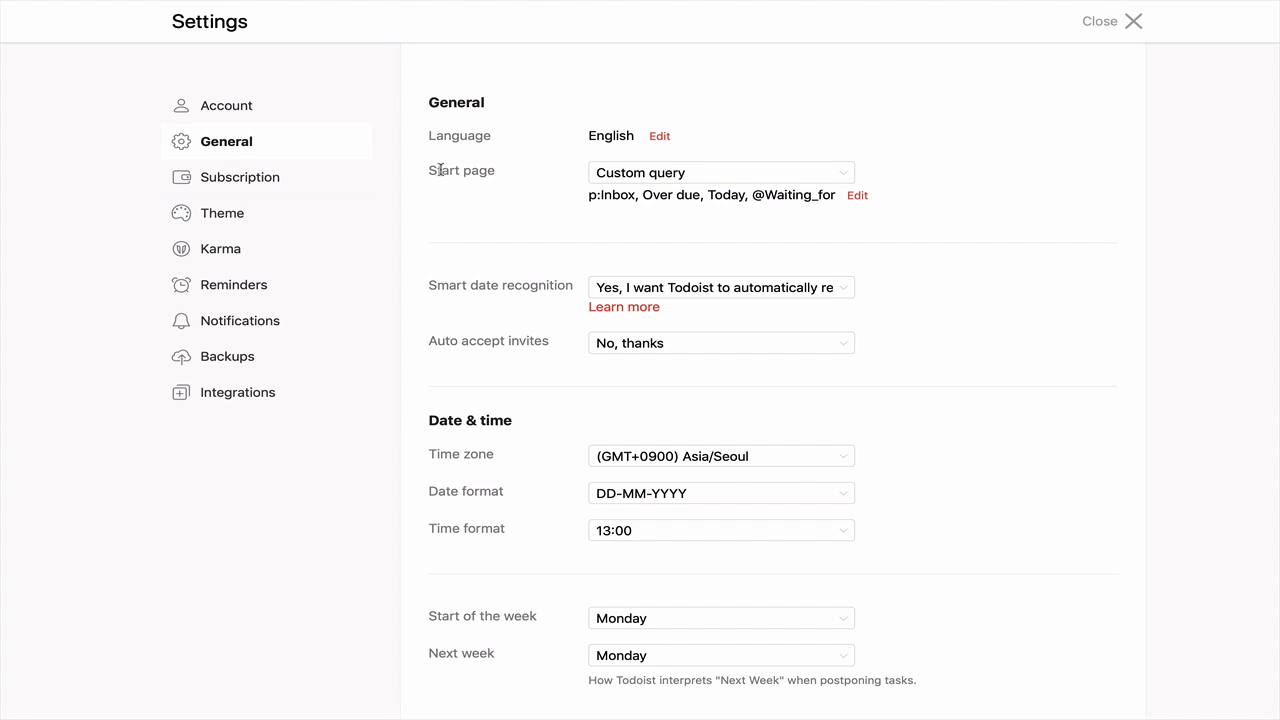
left_click_drag(429, 171, 494, 174)
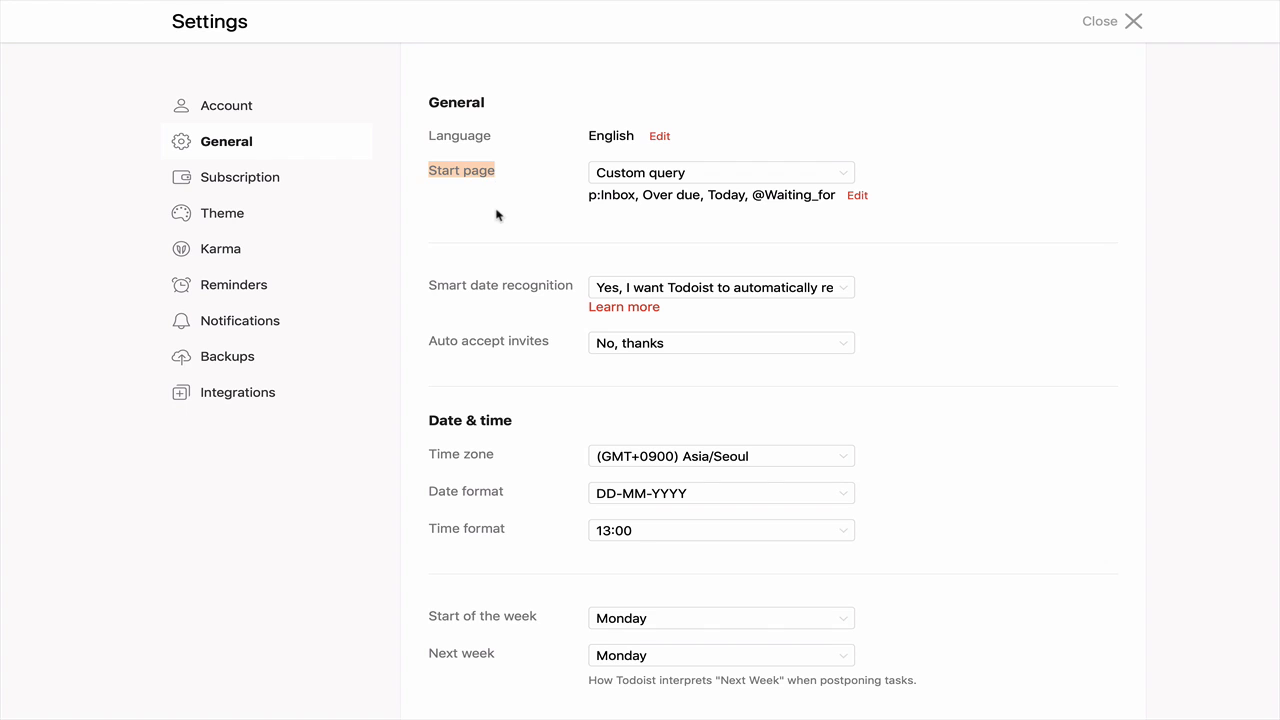
left_click(500, 211)
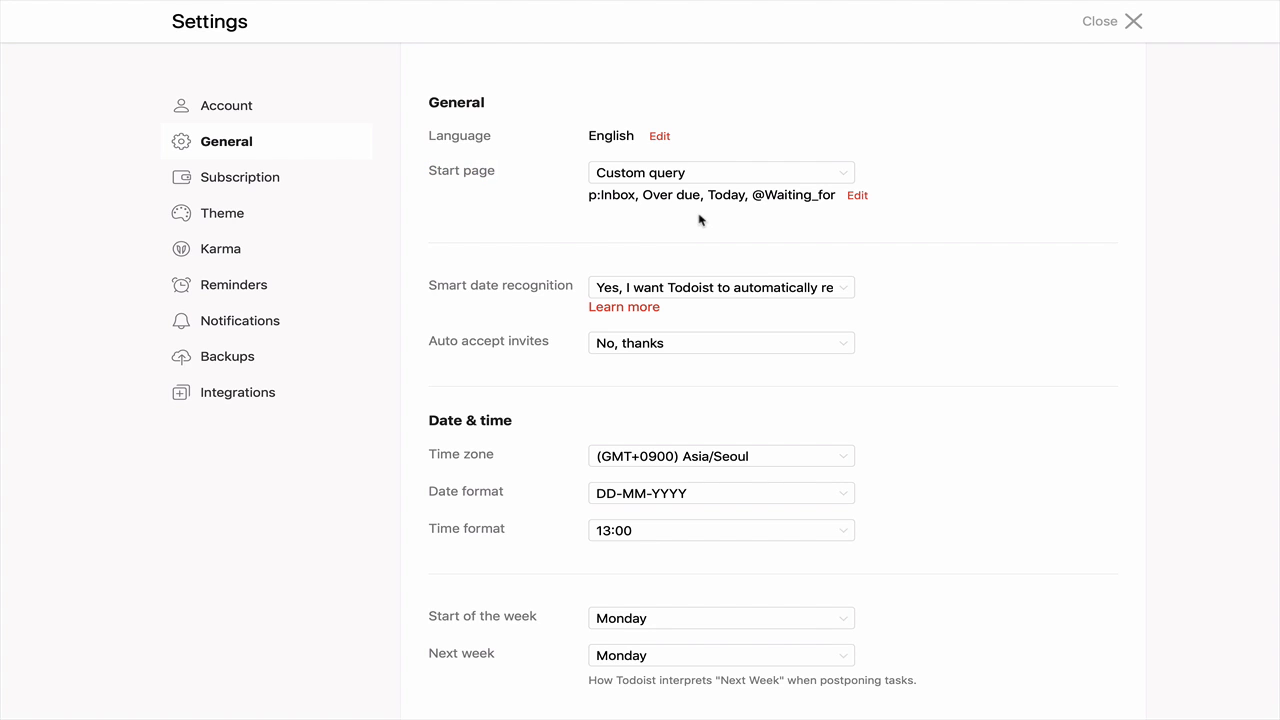
Check the available start page options, keep Custom query selected, and close the settings.
left_click(844, 177)
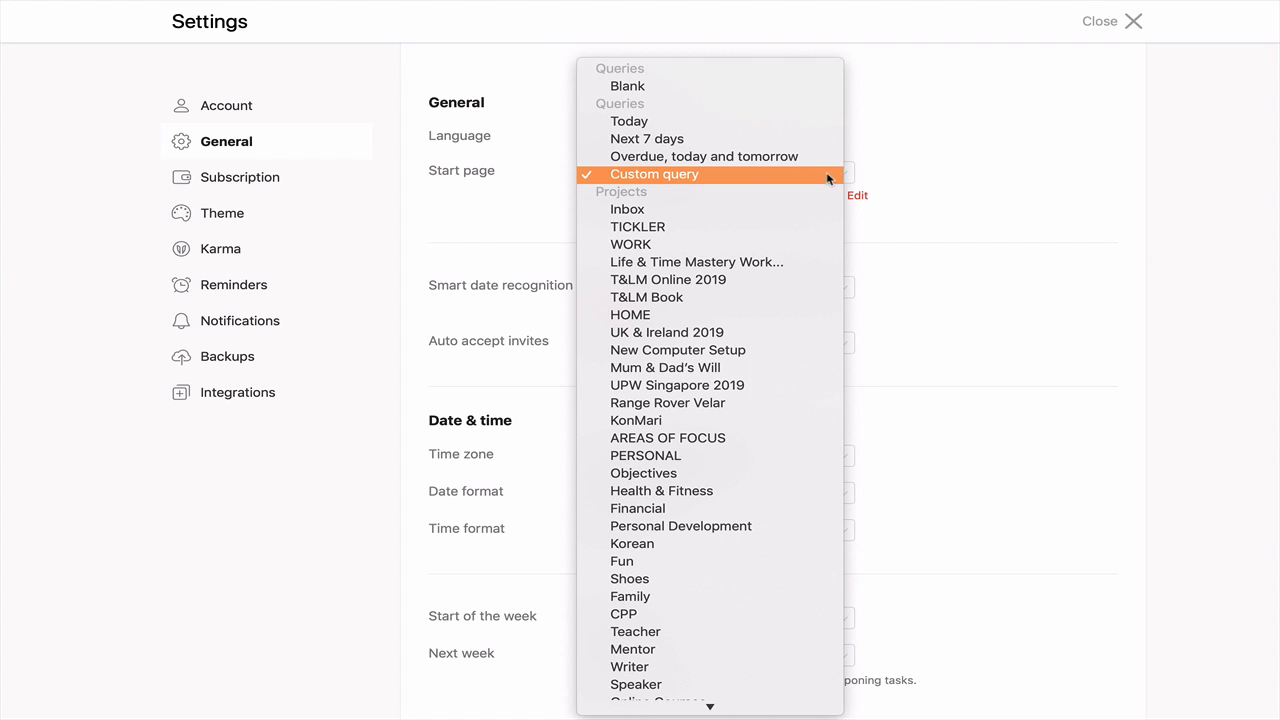
left_click(830, 177)
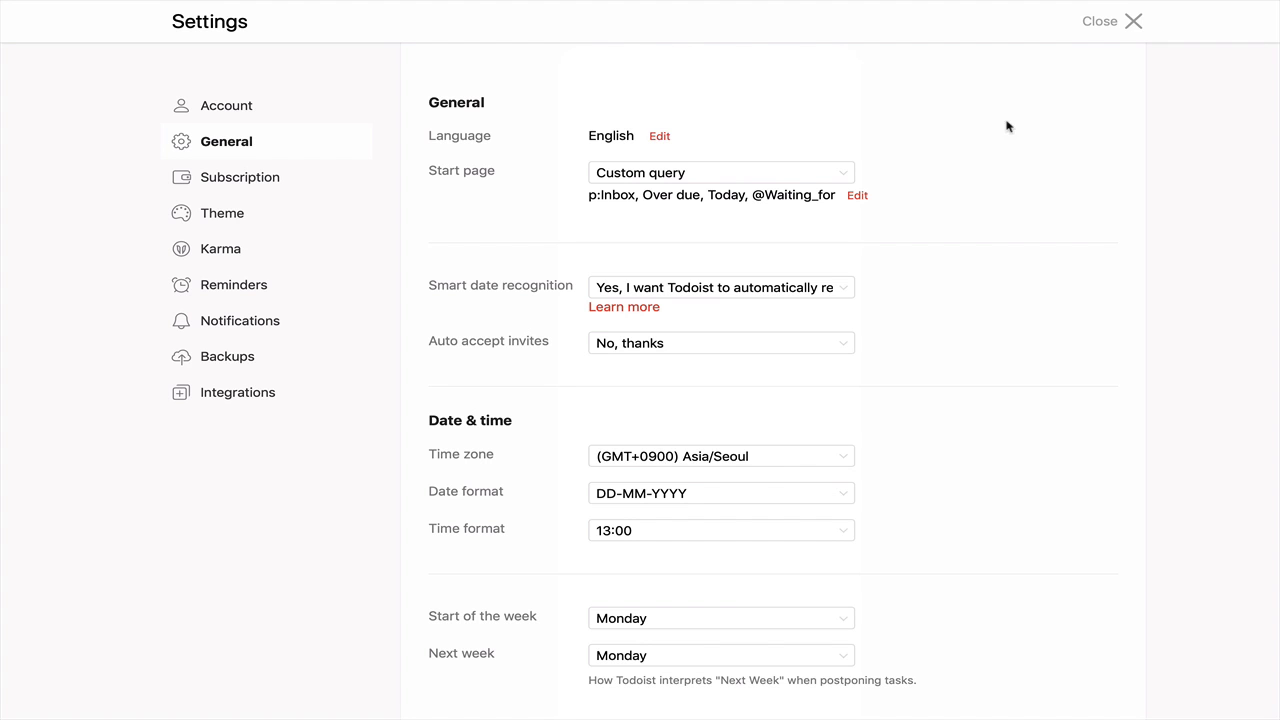
left_click(1106, 24)
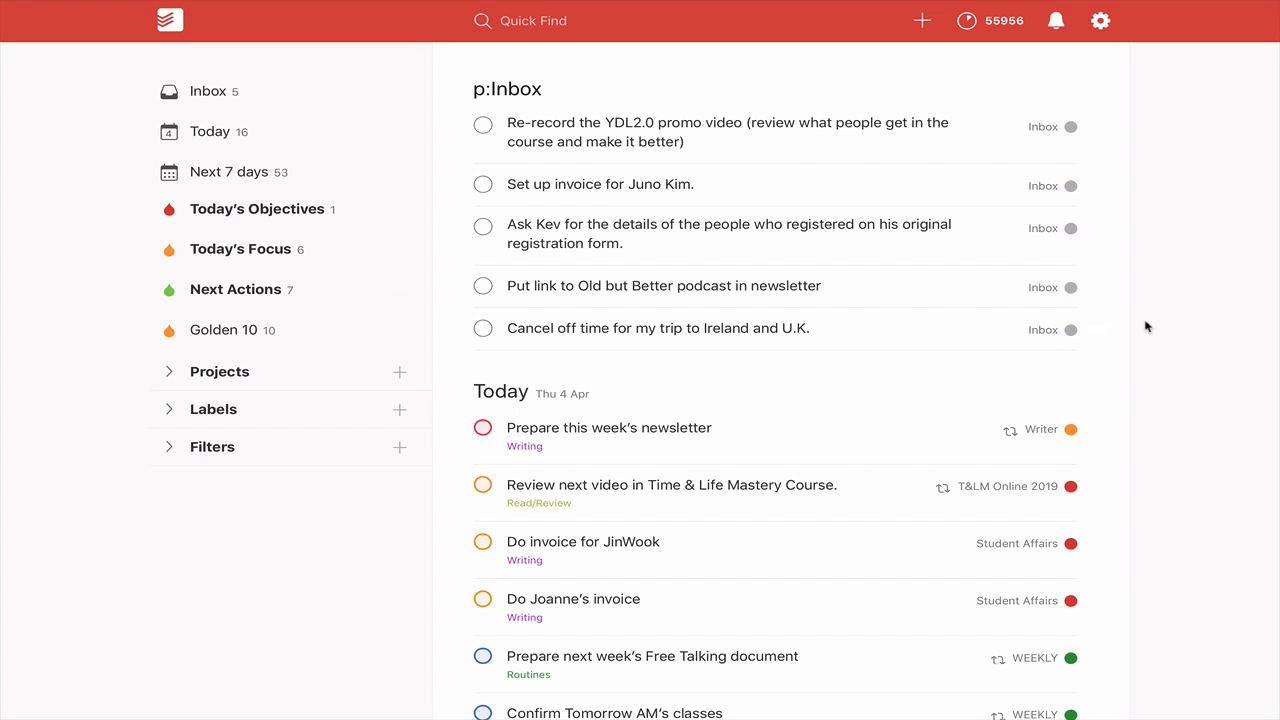
Look through the Inbox and Today sections of the start page, examining task priorities, labels and projects.
scroll(1145, 325, "down", 5)
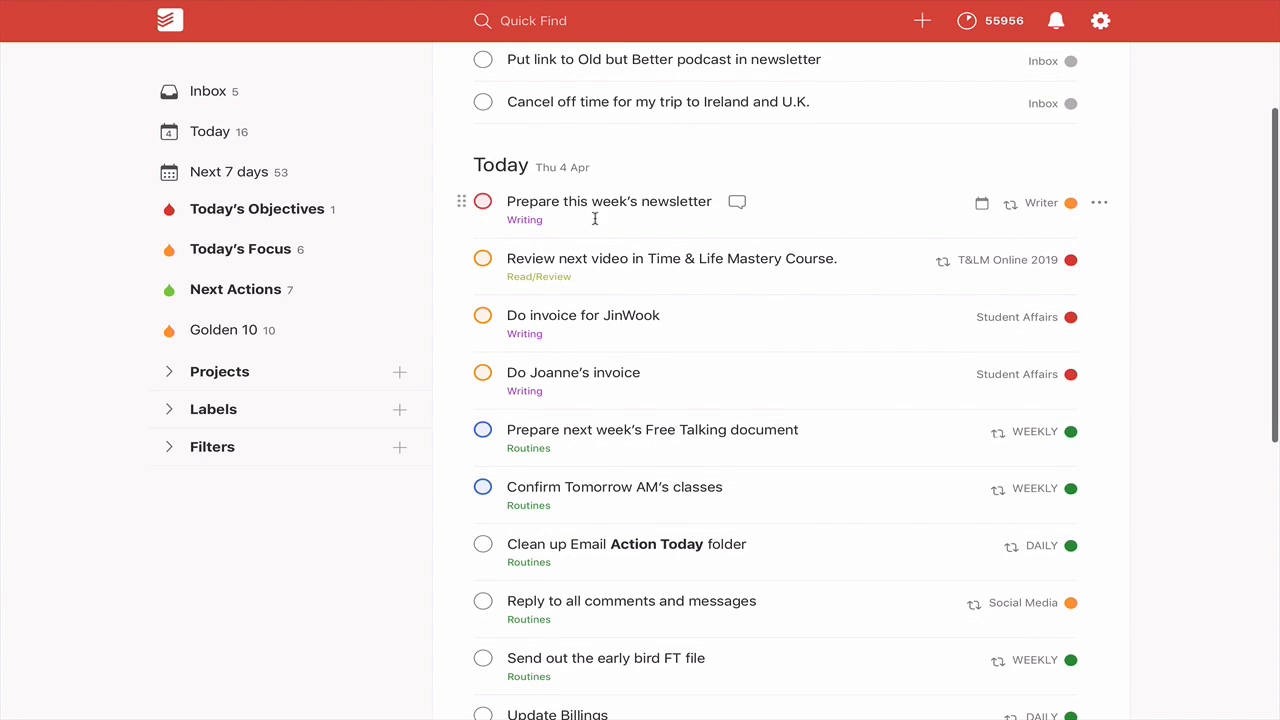
scroll(594, 218, "up", 5)
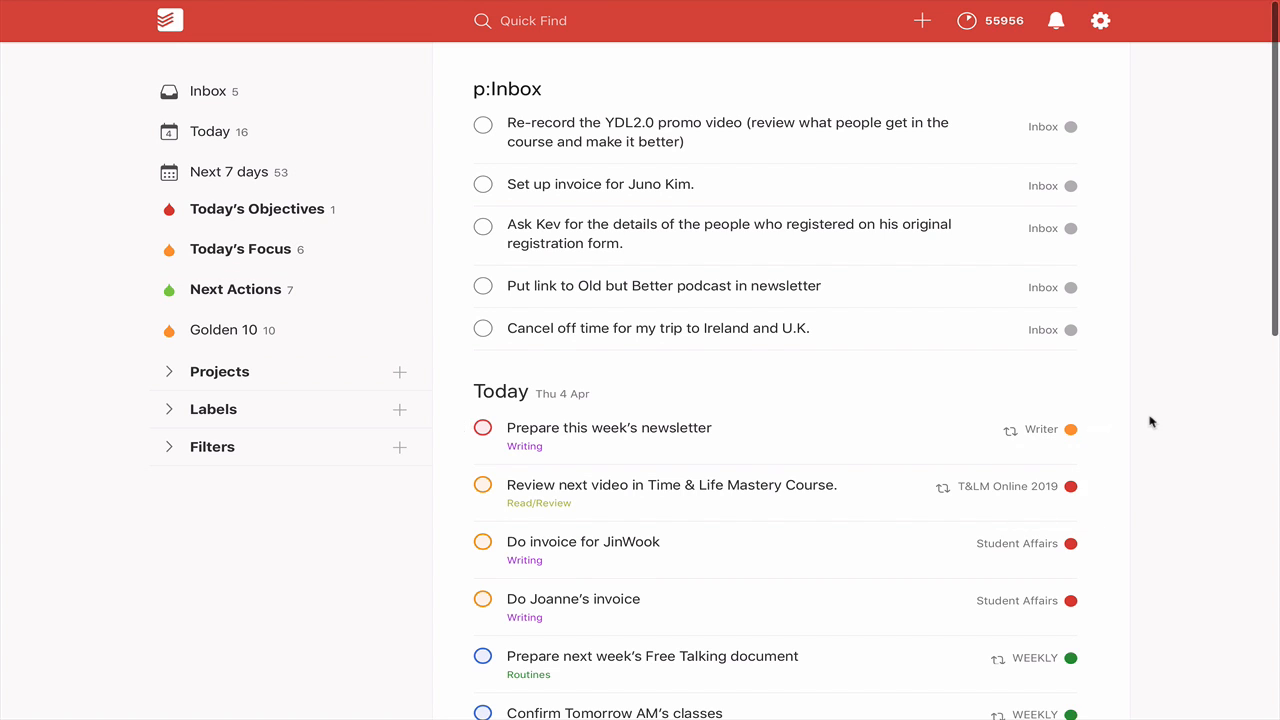
scroll(1149, 423, "down", 2)
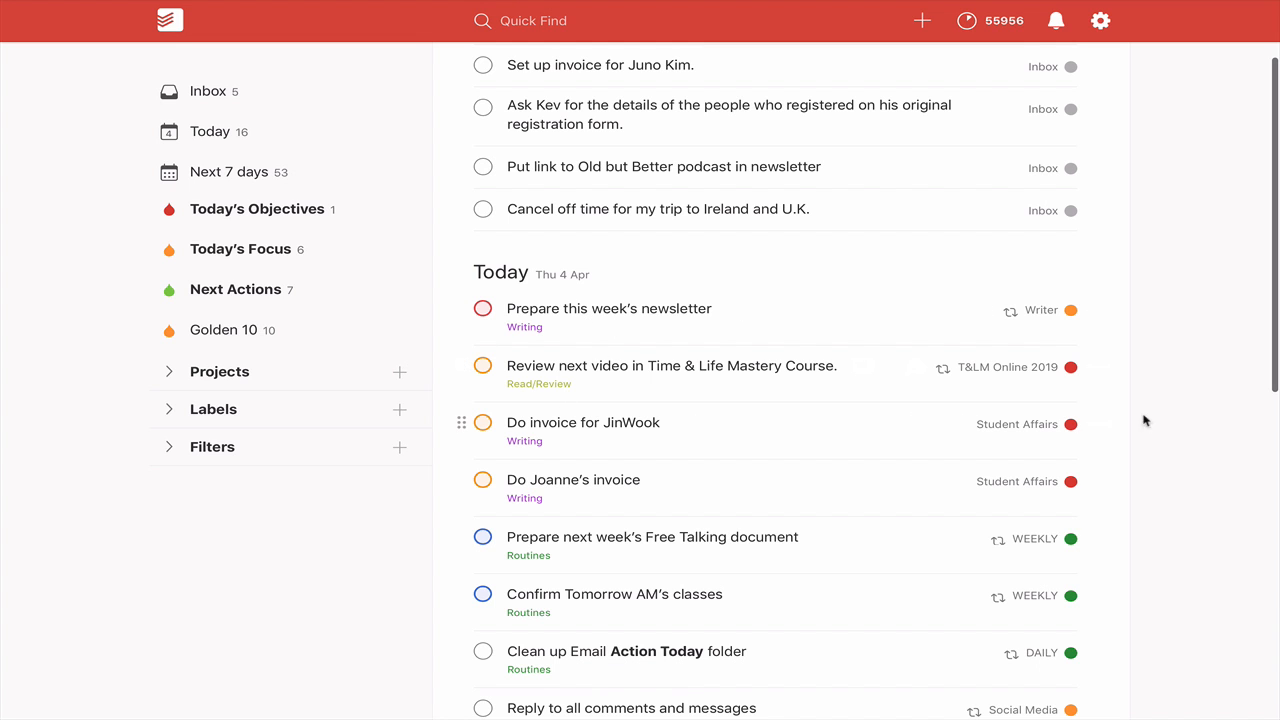
scroll(1168, 416, "down", 2)
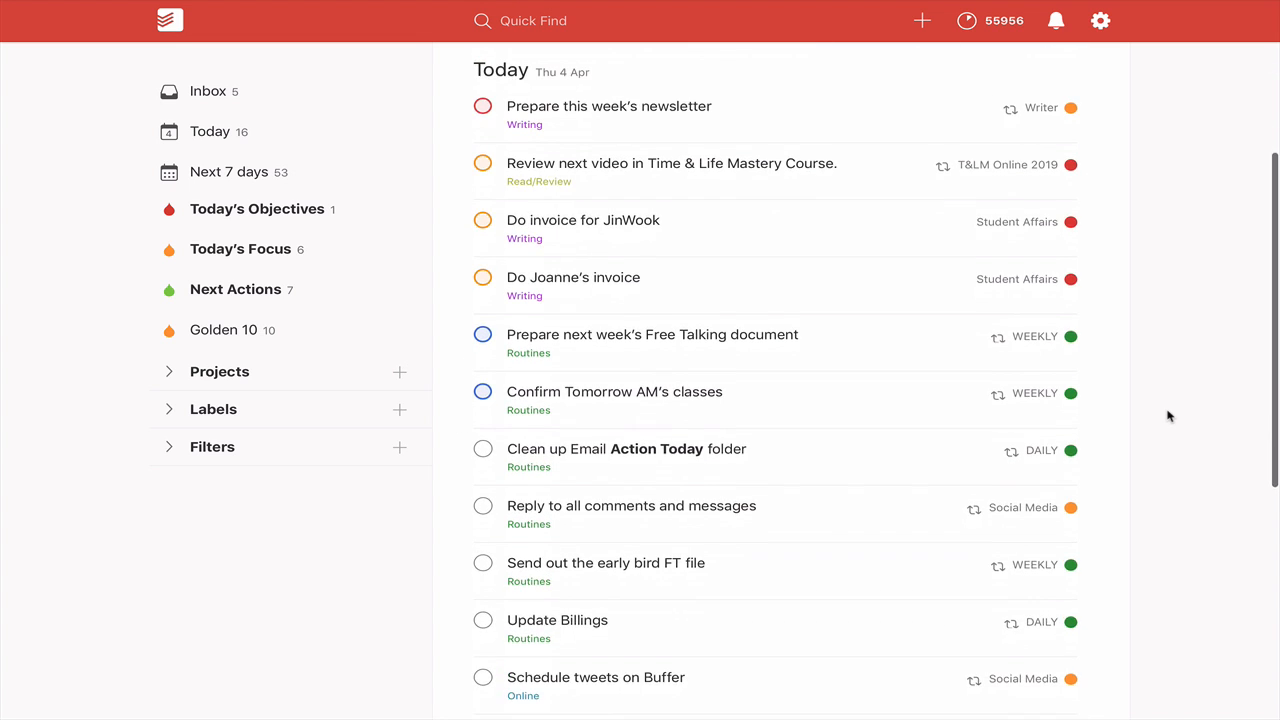
scroll(1168, 416, "up", 1)
scroll(1168, 416, "down", 1)
scroll(1168, 416, "down", 3)
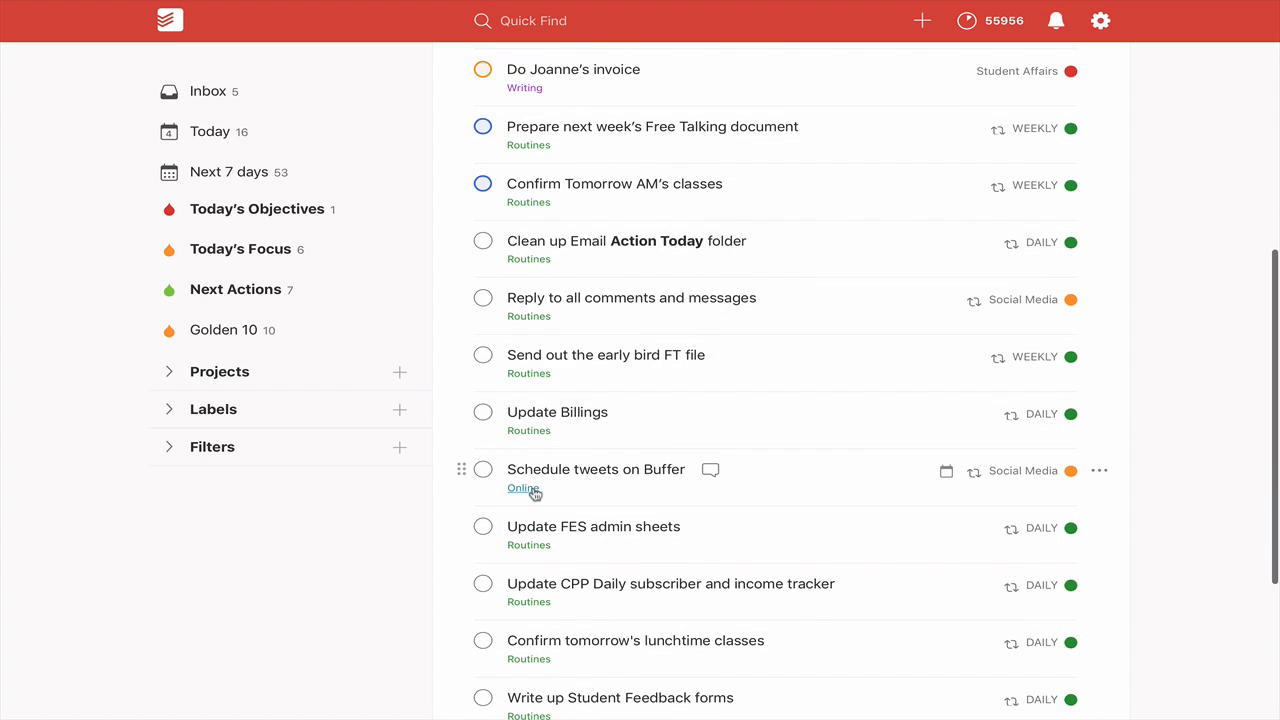
scroll(571, 487, "down", 3)
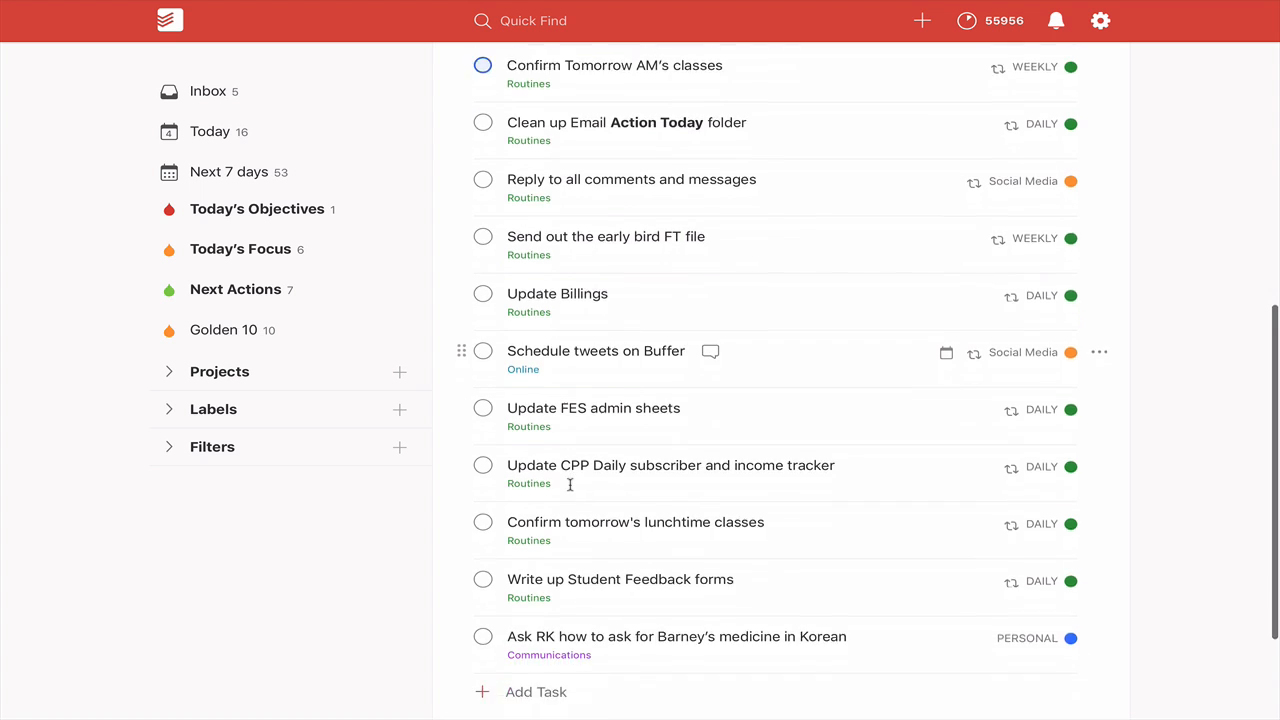
scroll(571, 487, "up", 10)
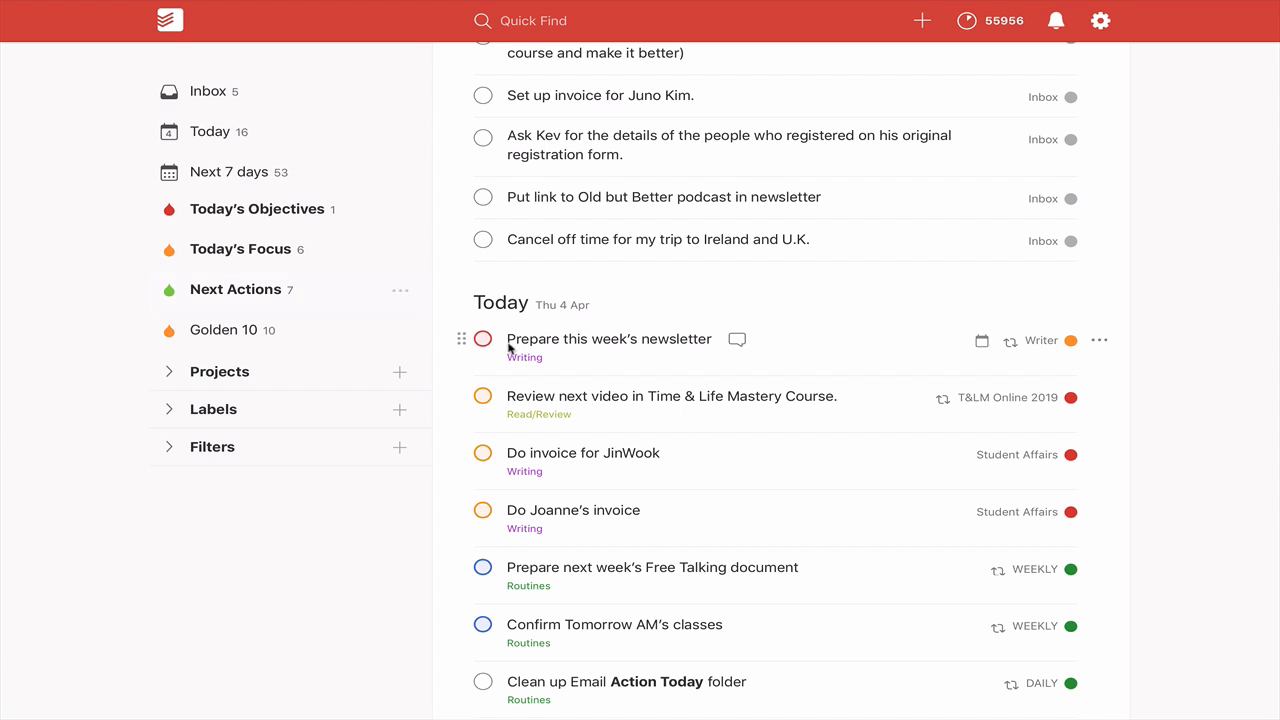
scroll(508, 346, "down", 6)
scroll(508, 346, "up", 2)
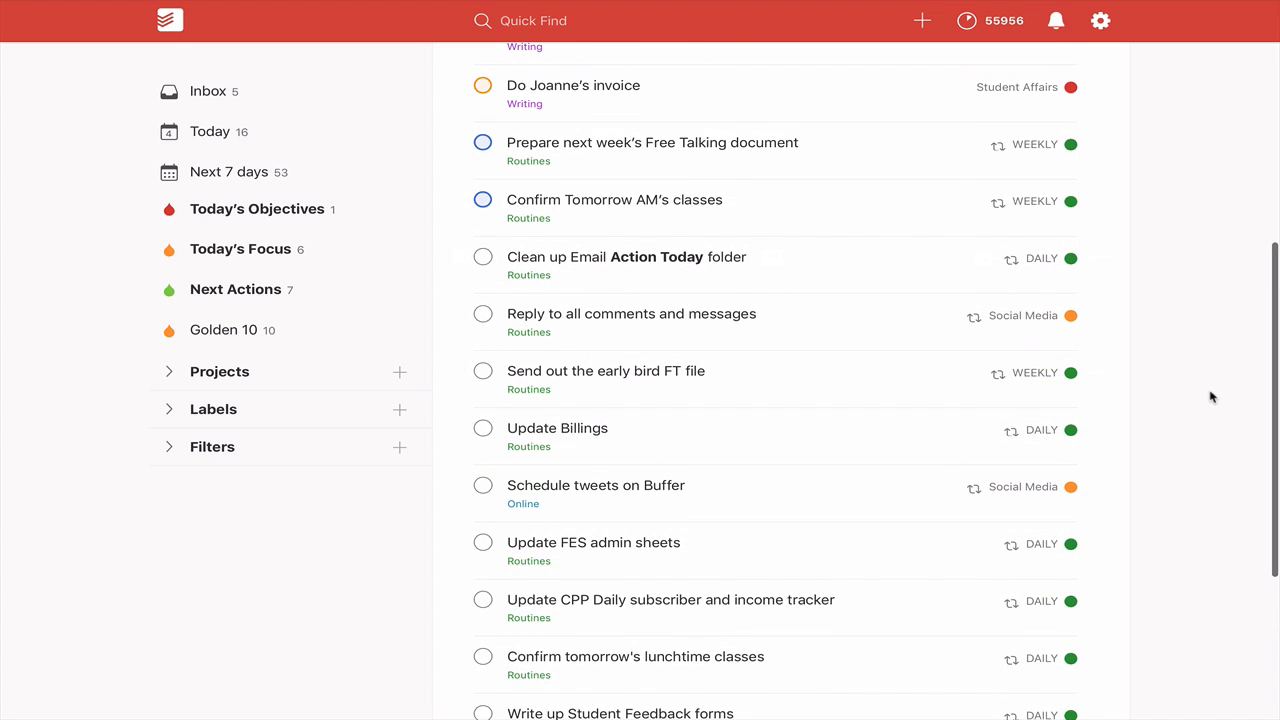
scroll(1211, 398, "down", 2)
scroll(1211, 398, "up", 4)
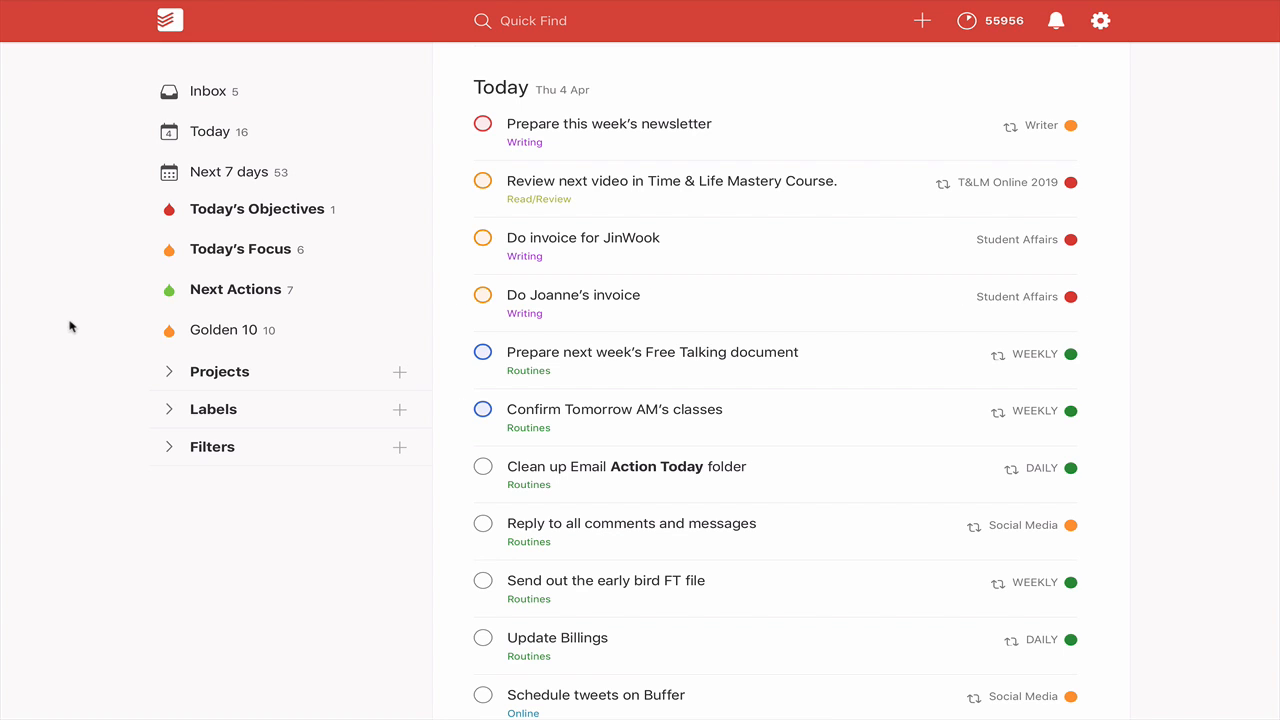
Review the tasks in the Today's Objectives, Today's Focus and Golden 10 favourites.
left_click(264, 219)
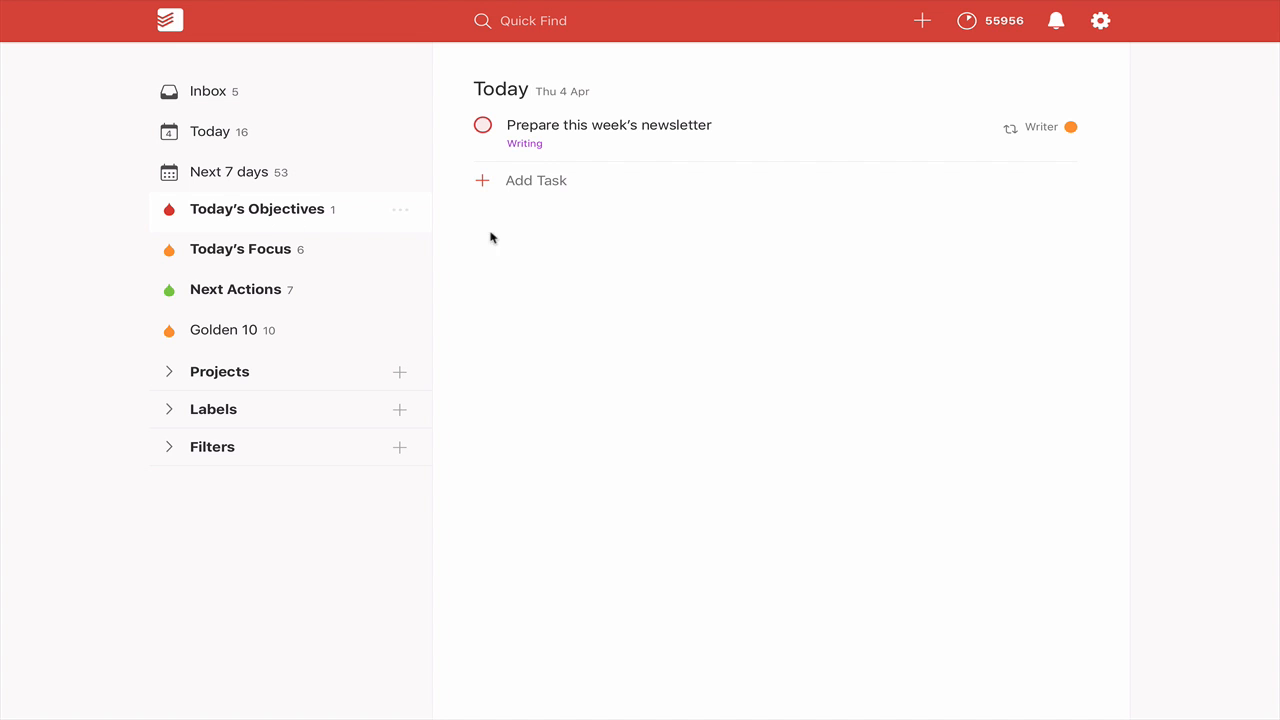
left_click(215, 257)
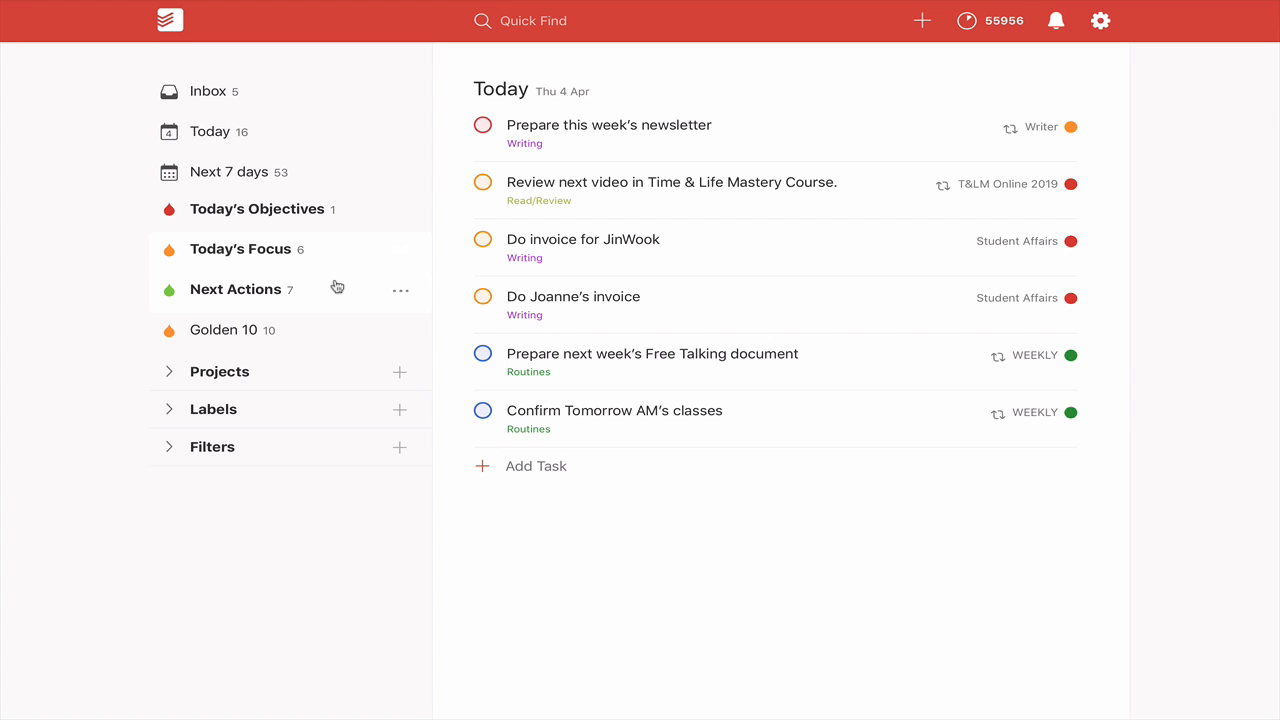
left_click(254, 335)
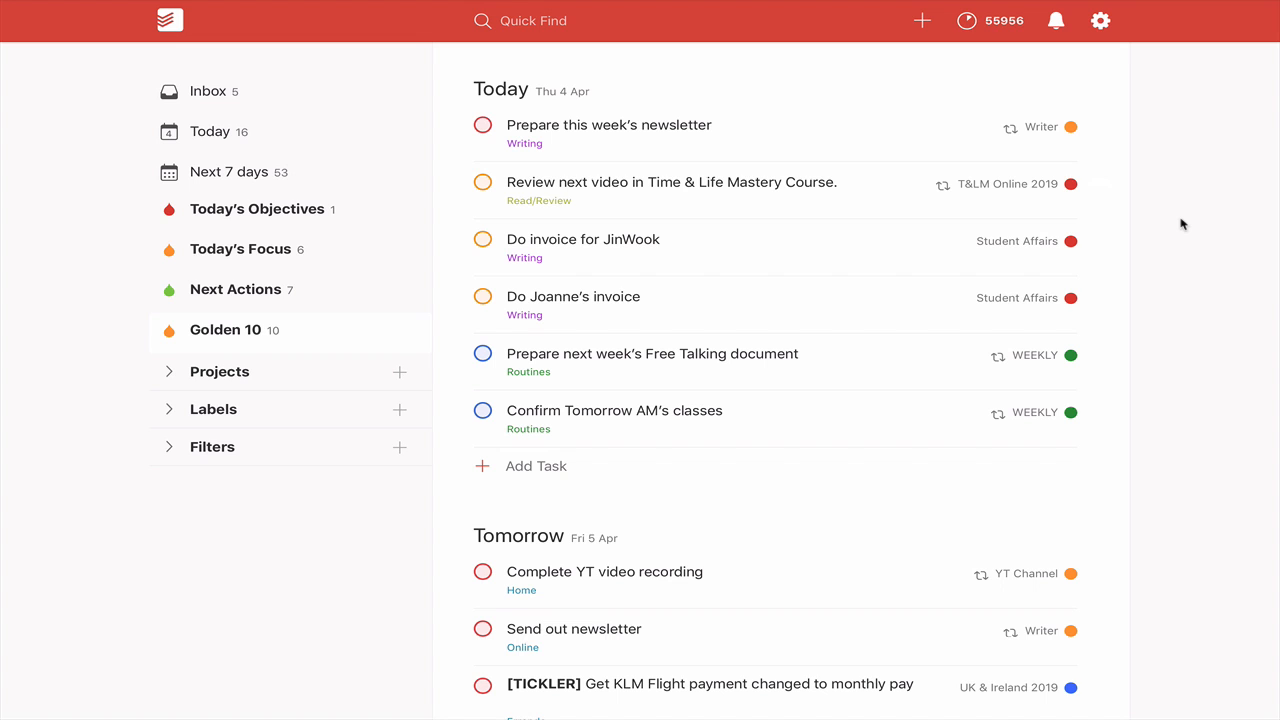
scroll(1181, 224, "down", 5)
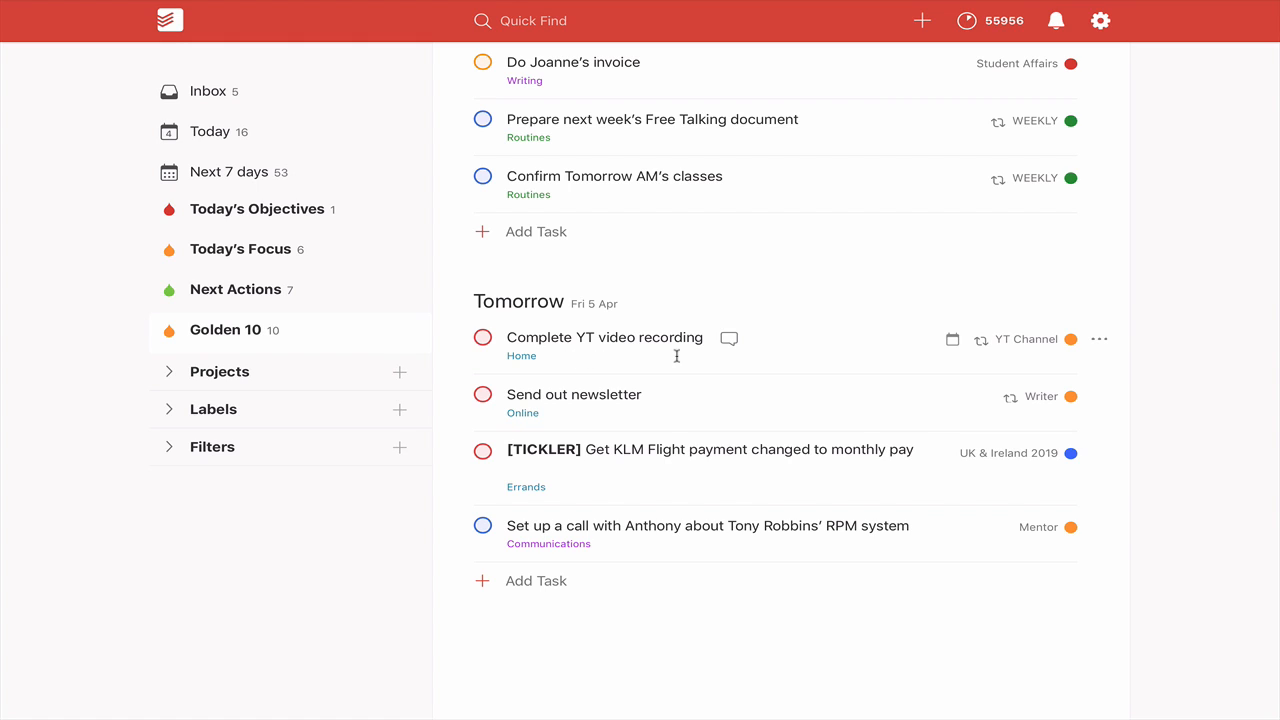
left_click(483, 339)
Expand the Projects list and review the WORK project with its subprojects, leaving WORK collapsed.
left_click(211, 372)
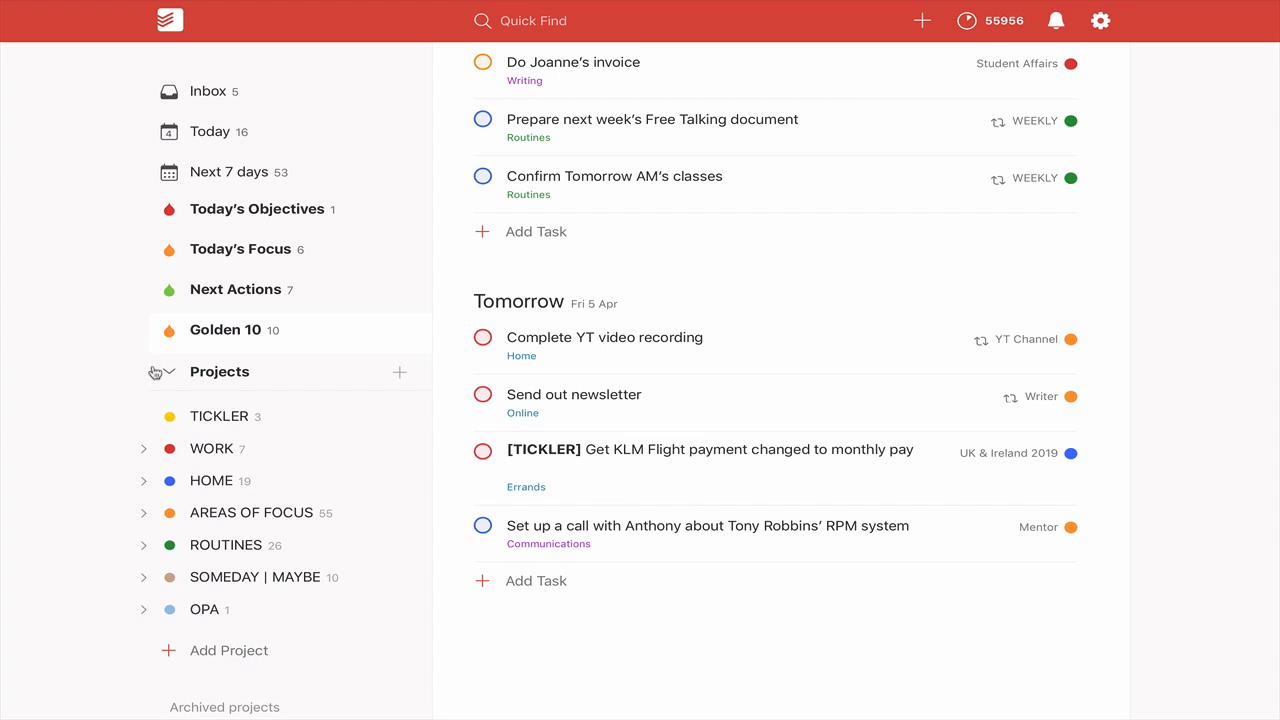
scroll(213, 372, "down", 3)
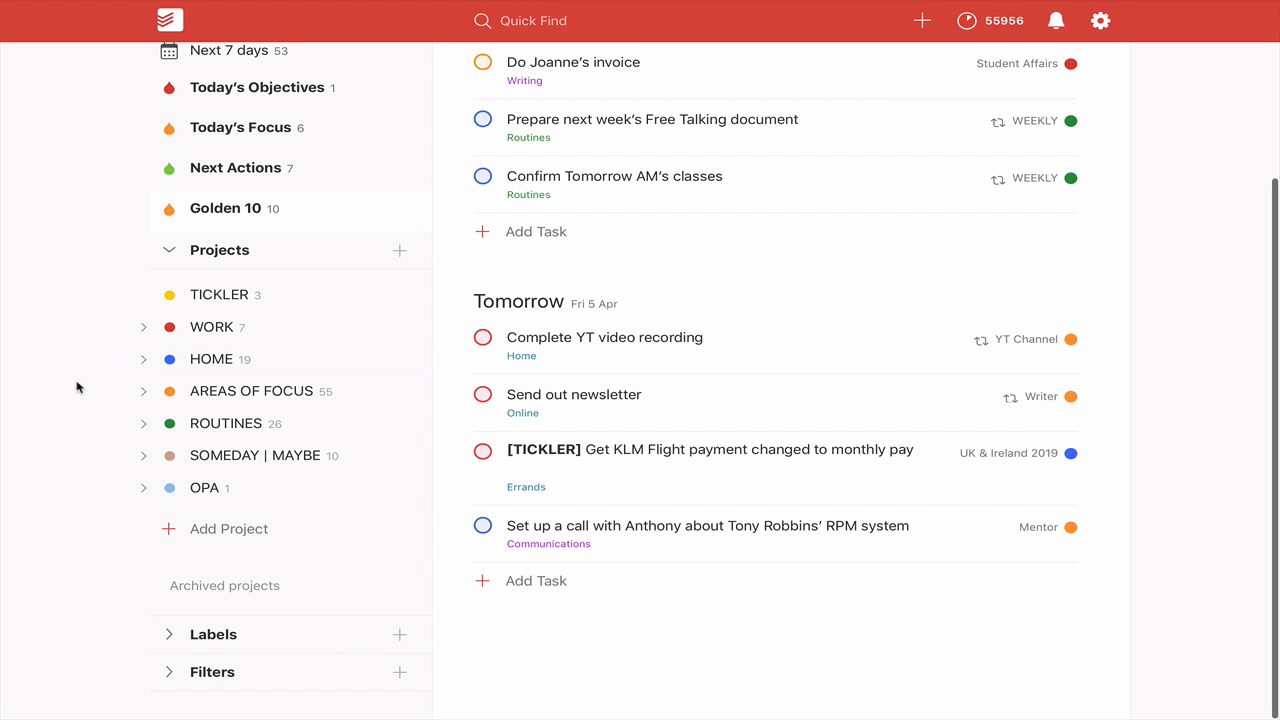
left_click(143, 329)
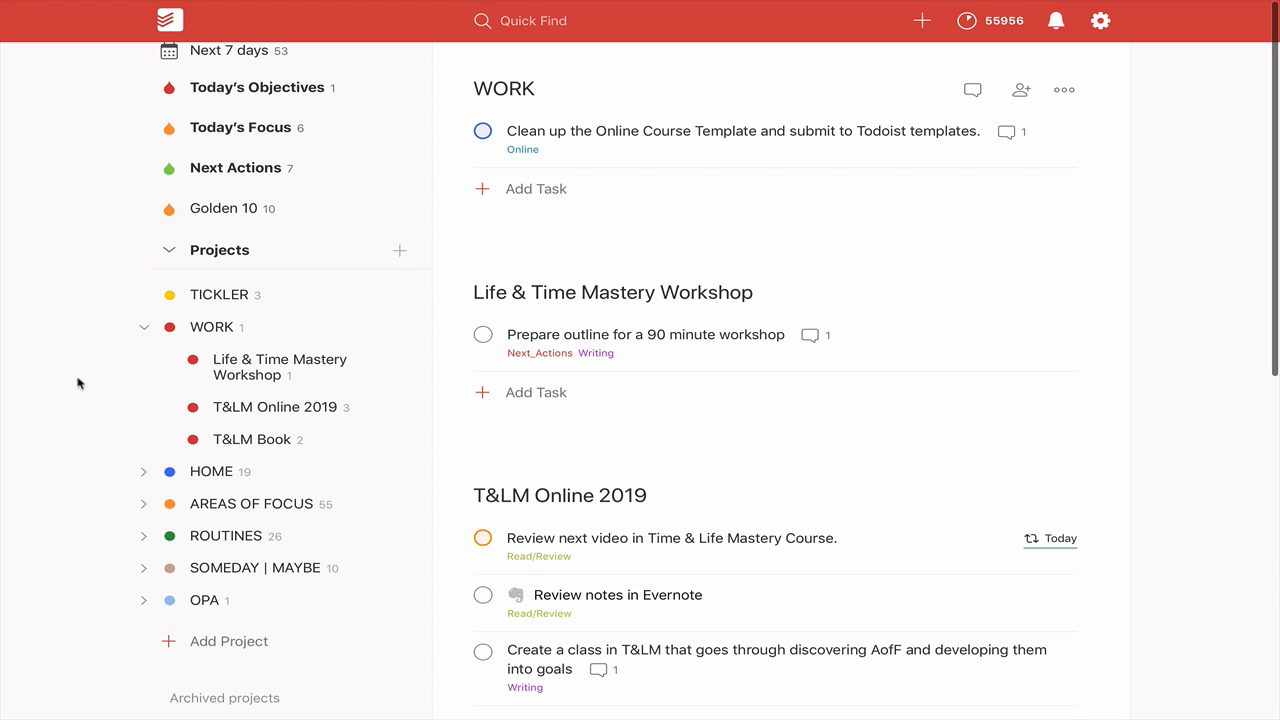
left_click(144, 327)
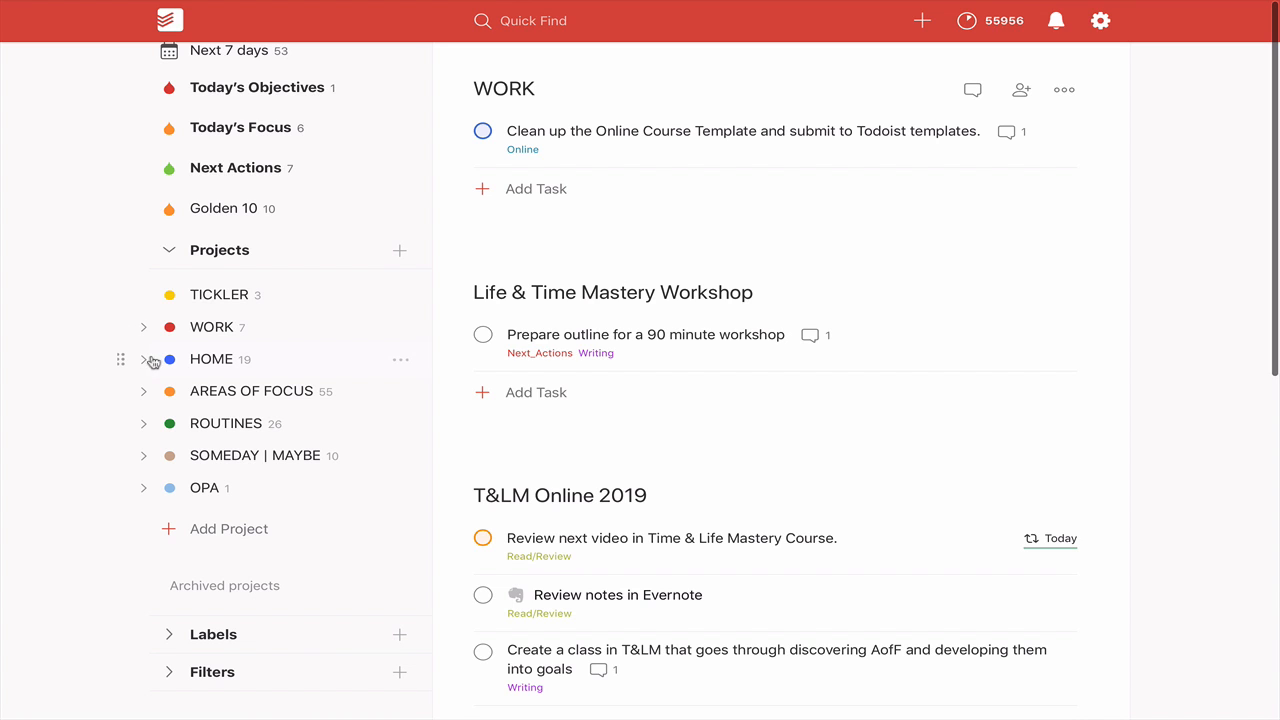
View the New Computer Setup project under HOME, and leave the HOME and WORK groups collapsed.
left_click(144, 360)
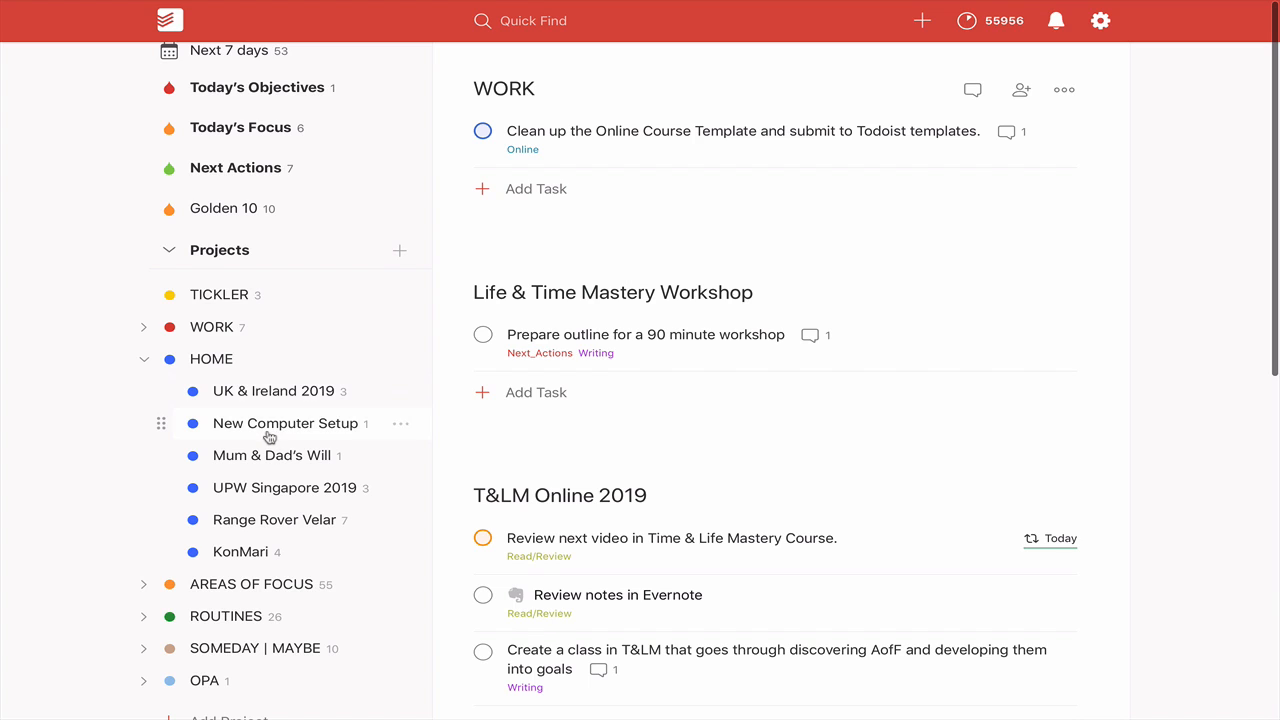
left_click(268, 430)
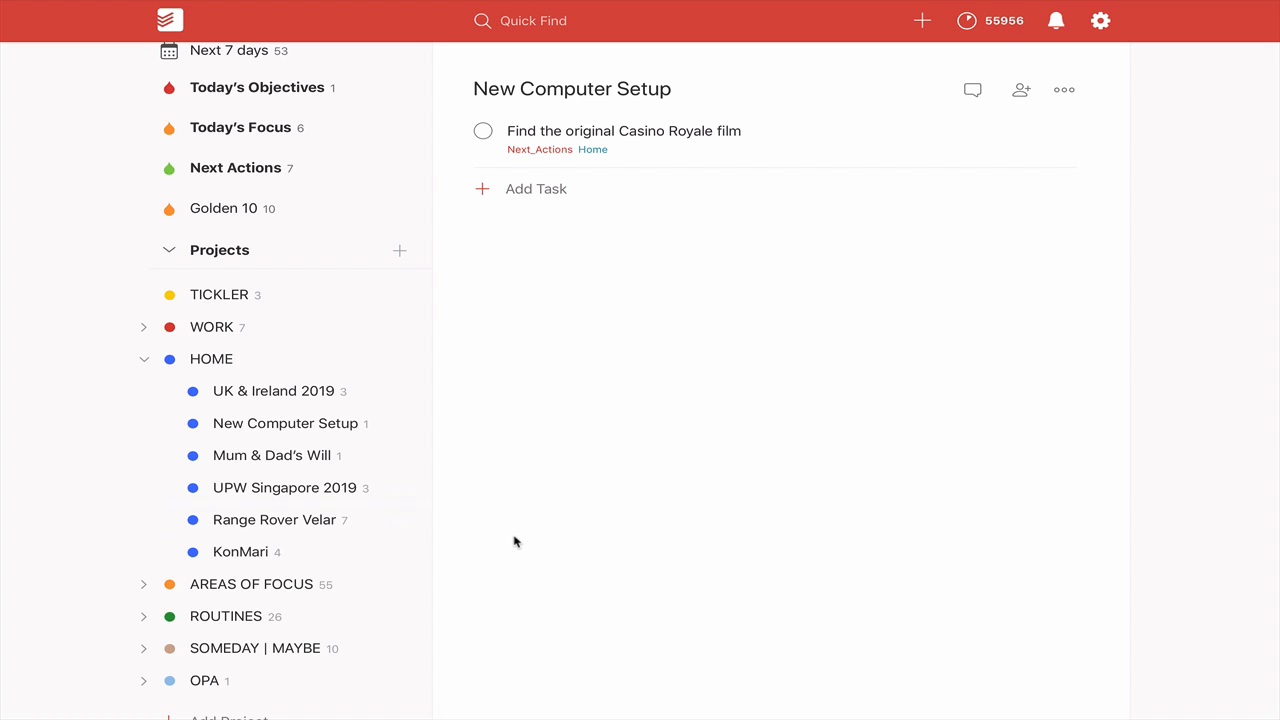
left_click(143, 361)
left_click(143, 327)
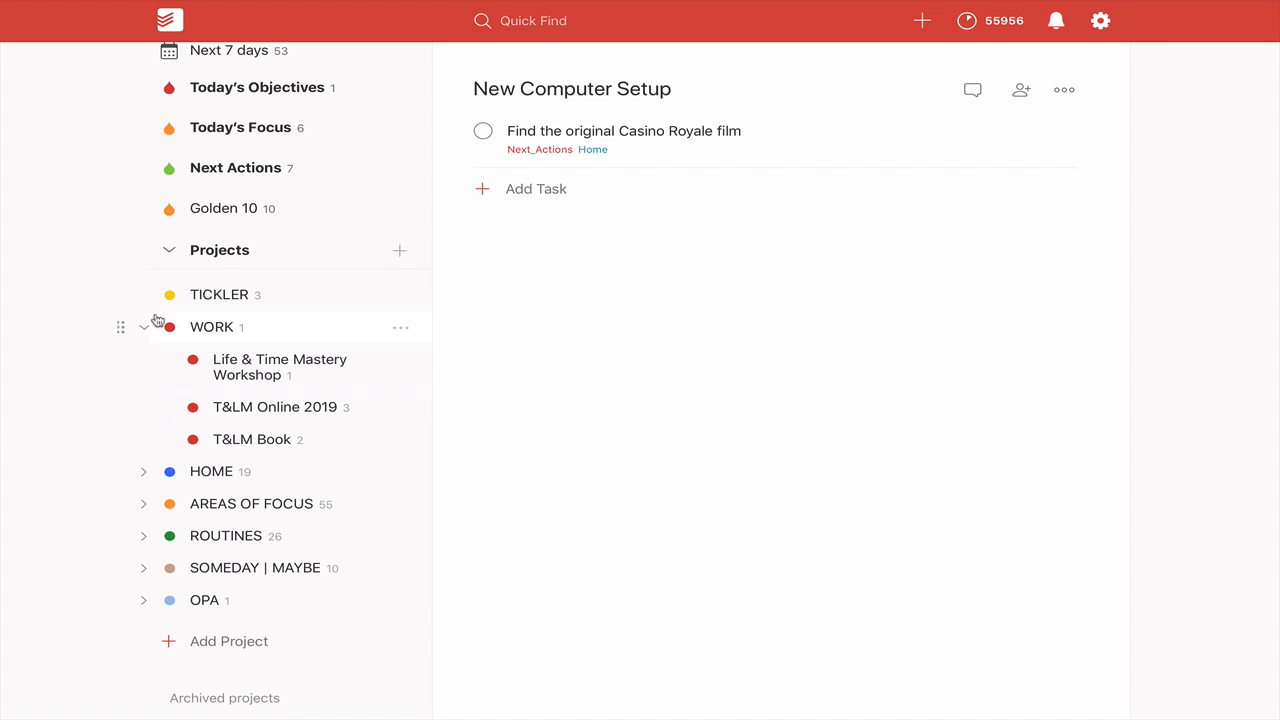
left_click(145, 328)
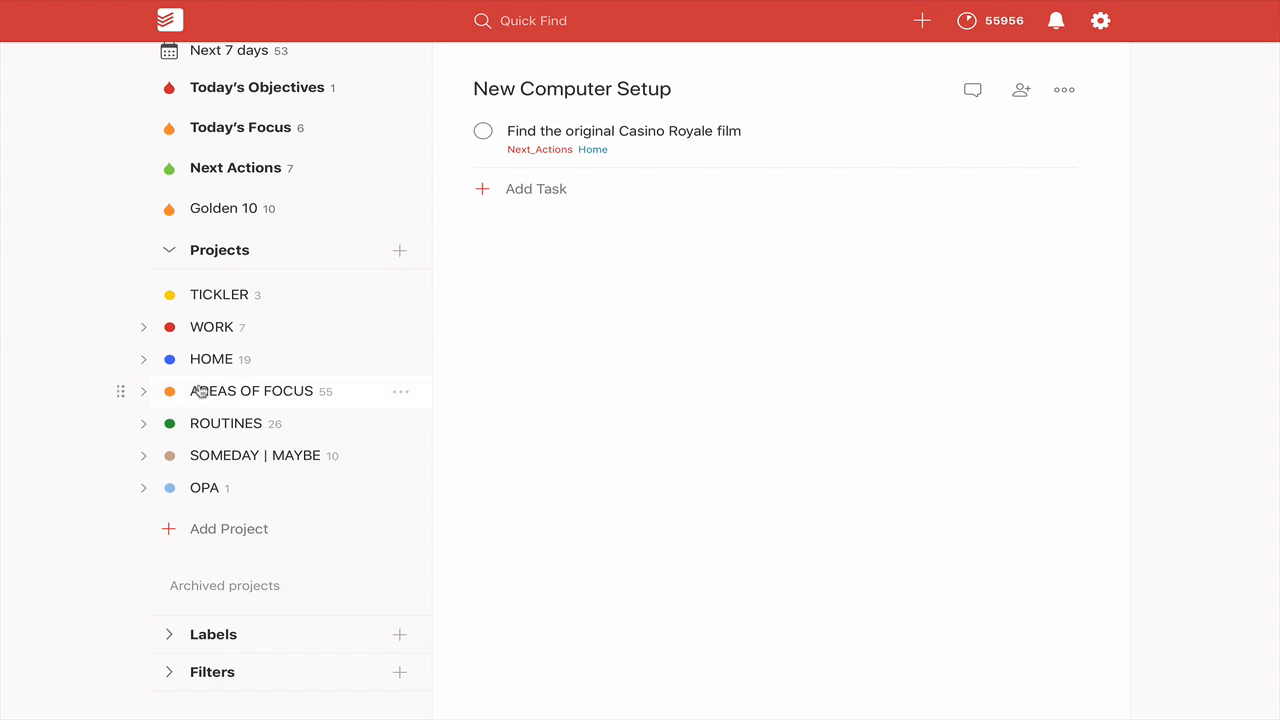
Expand AREAS OF FOCUS and its CPP group to look through the CPP subprojects.
left_click(143, 392)
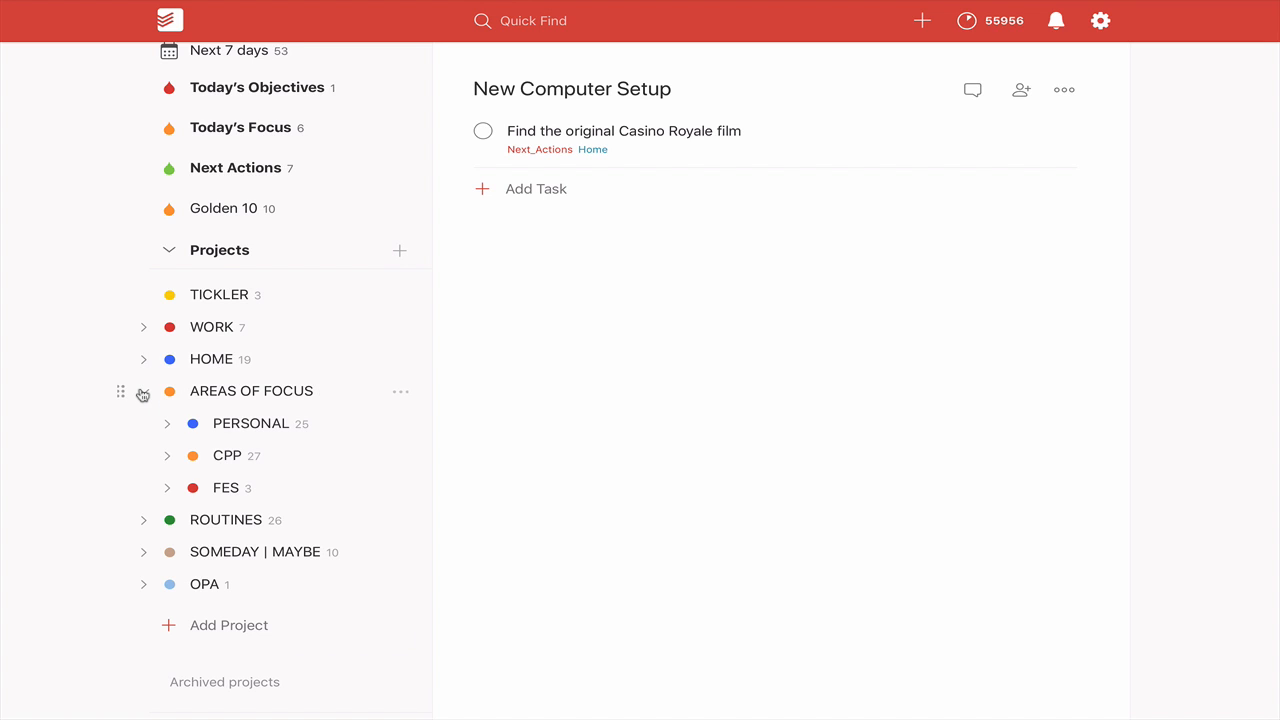
left_click(166, 457)
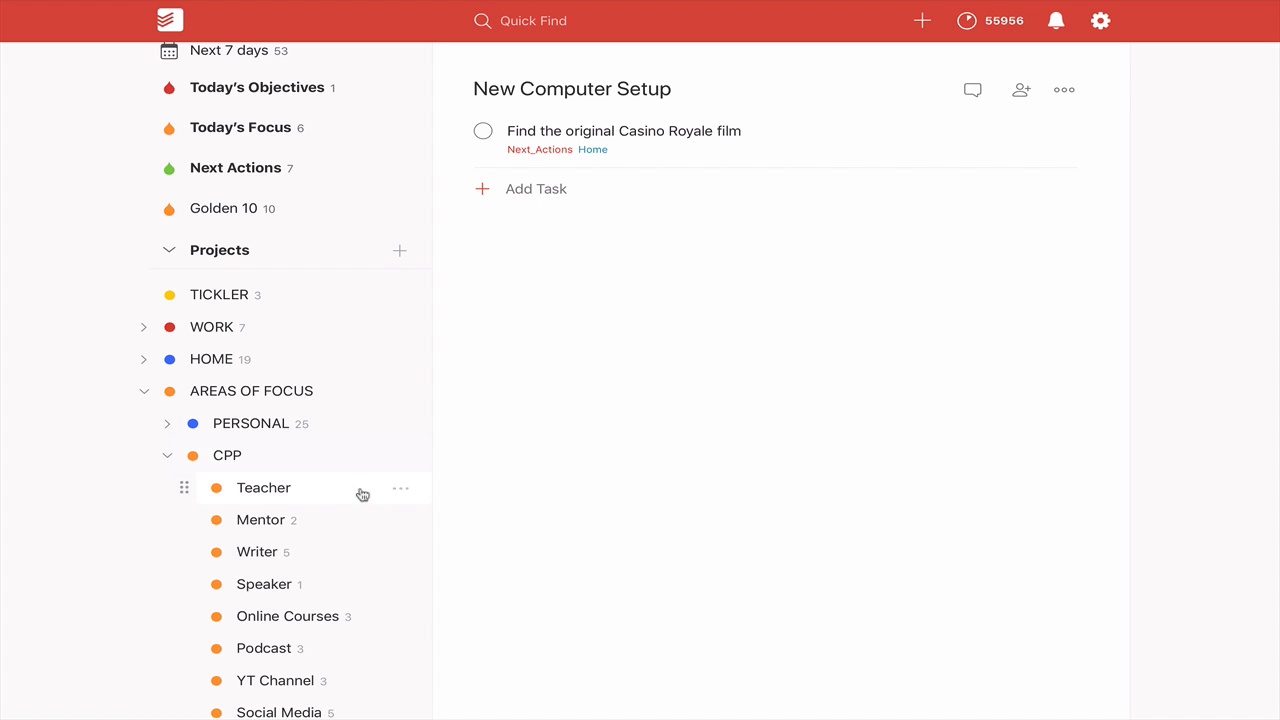
scroll(366, 496, "down", 4)
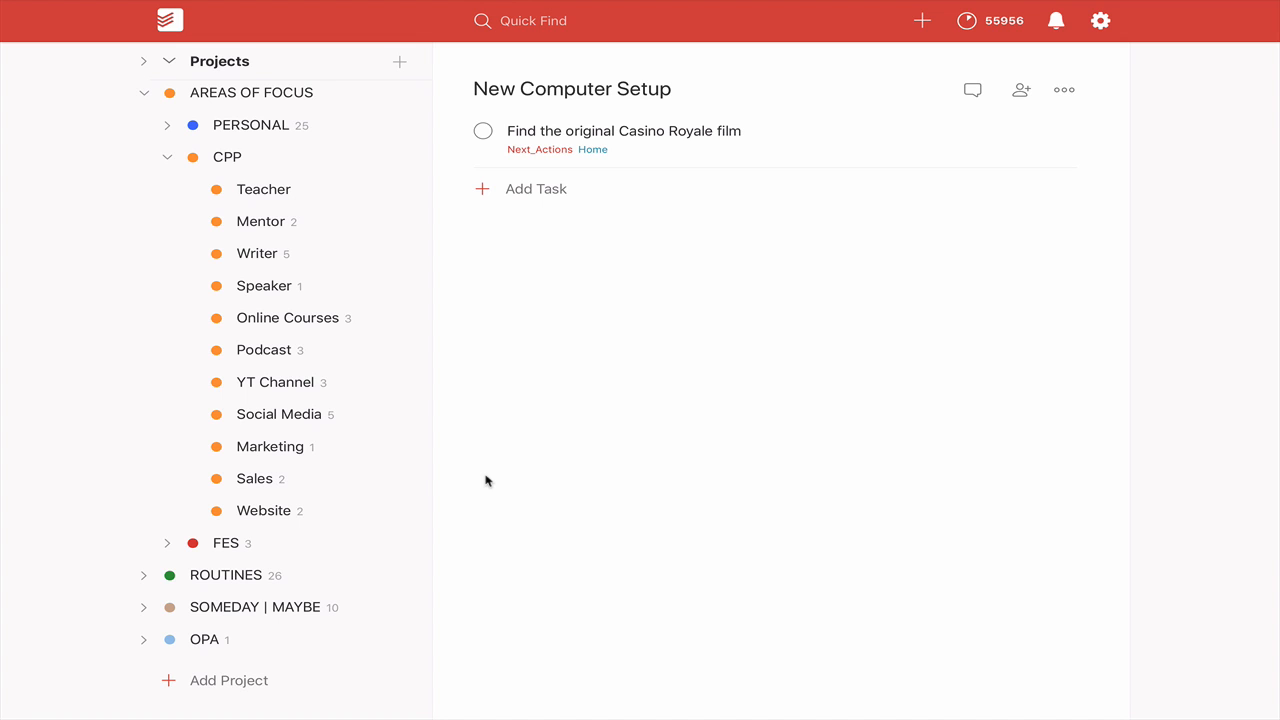
Open the Podcast project and read the statement under its WHAT? heading, leaving the heading collapsed.
left_click(271, 353)
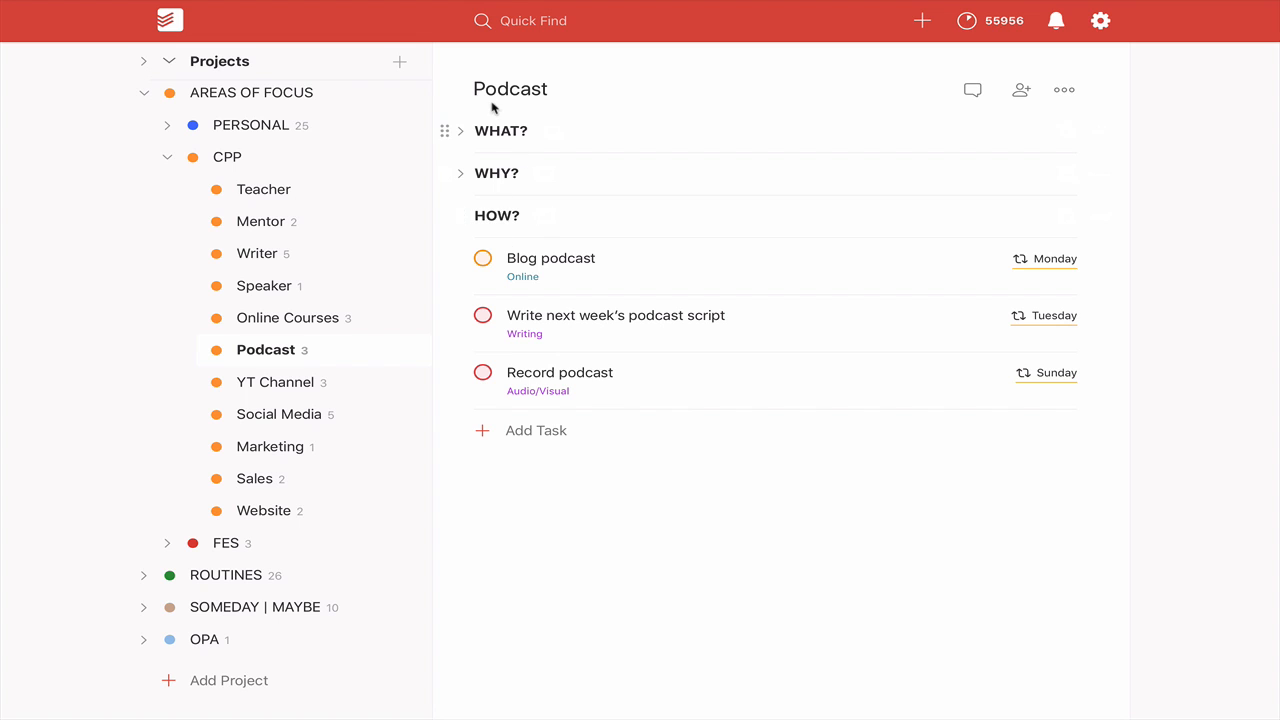
left_click(462, 133)
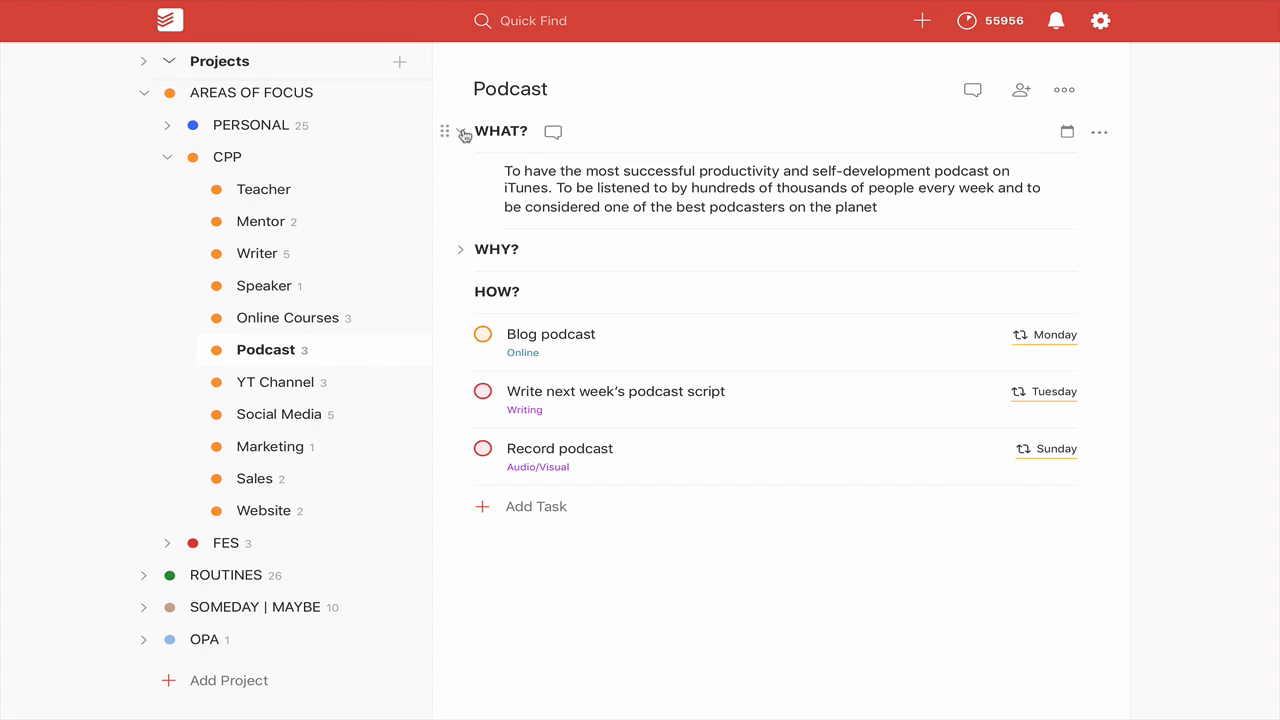
left_click(462, 133)
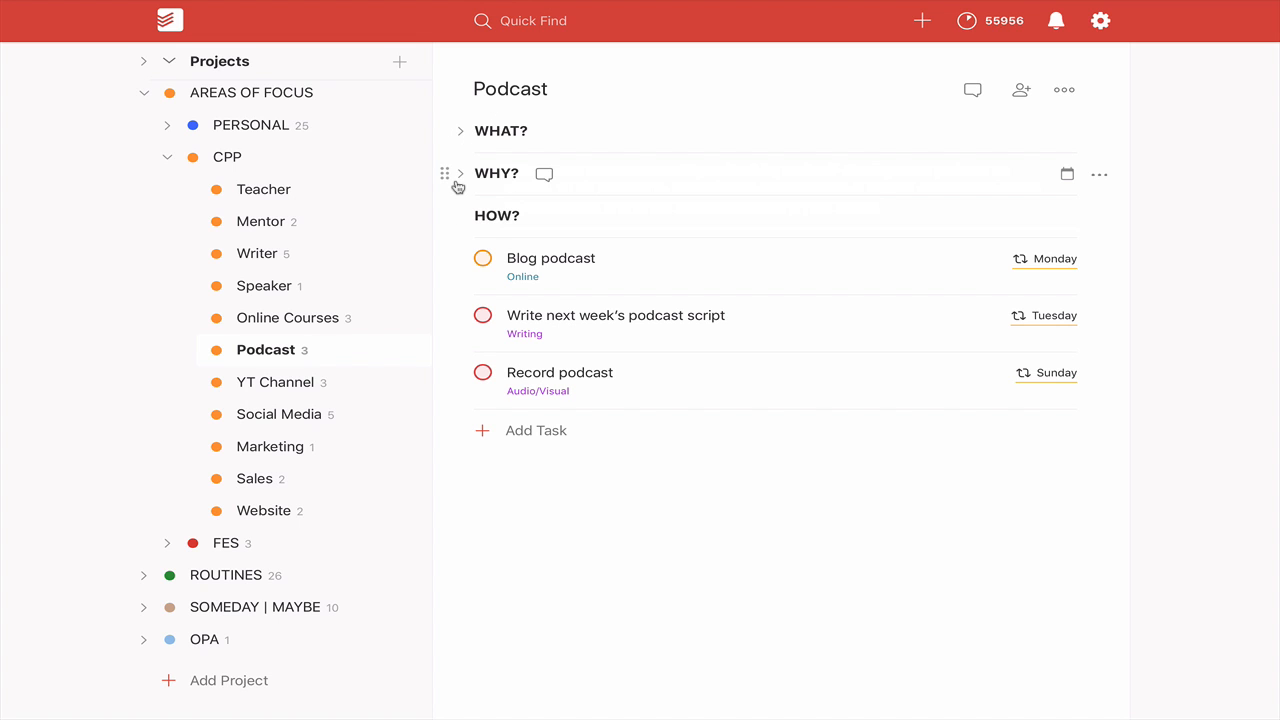
Check the WHY? heading of the Podcast project, and view the Online Courses and Speaker projects.
left_click(461, 178)
left_click(461, 178)
left_click(274, 326)
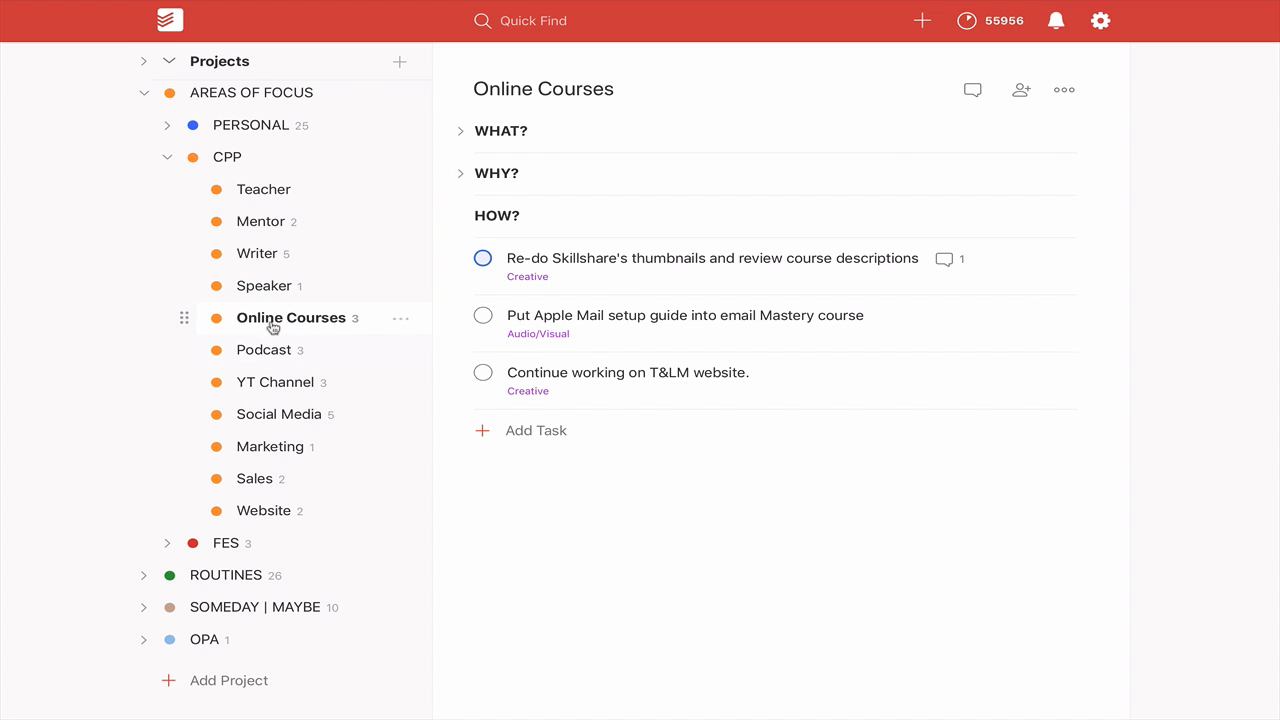
left_click(282, 288)
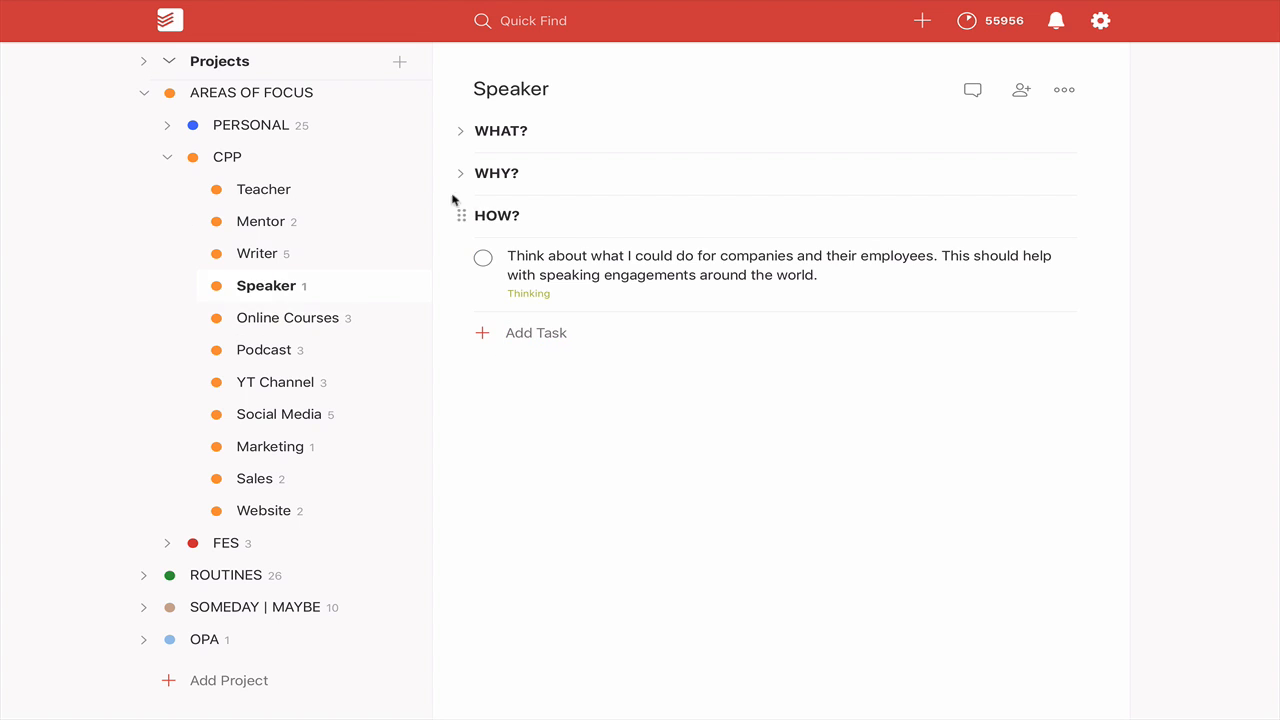
Open the Writer project and read the statement under its WHAT? heading, leaving the heading collapsed.
left_click(272, 260)
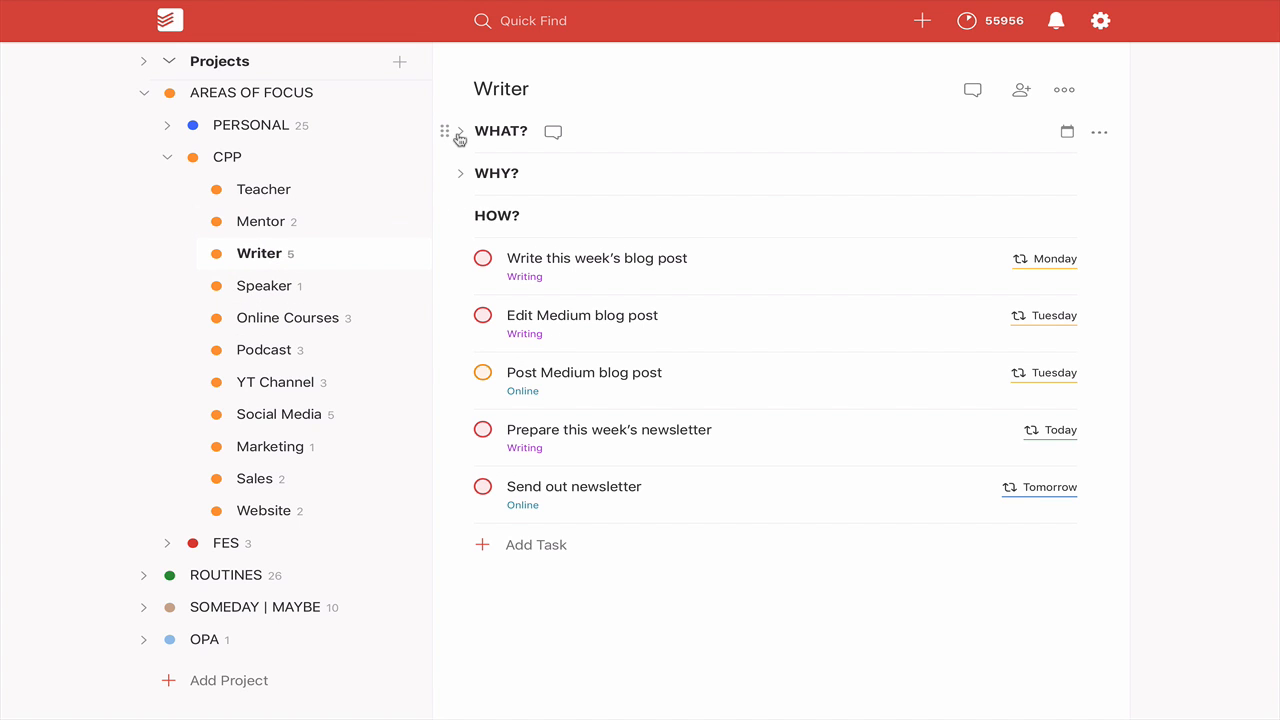
left_click(459, 134)
left_click(459, 134)
Look inside the FES and ROUTINES groups, and leave both of them and the CPP group collapsed.
left_click(168, 543)
left_click(168, 543)
scroll(300, 551, "down", 3)
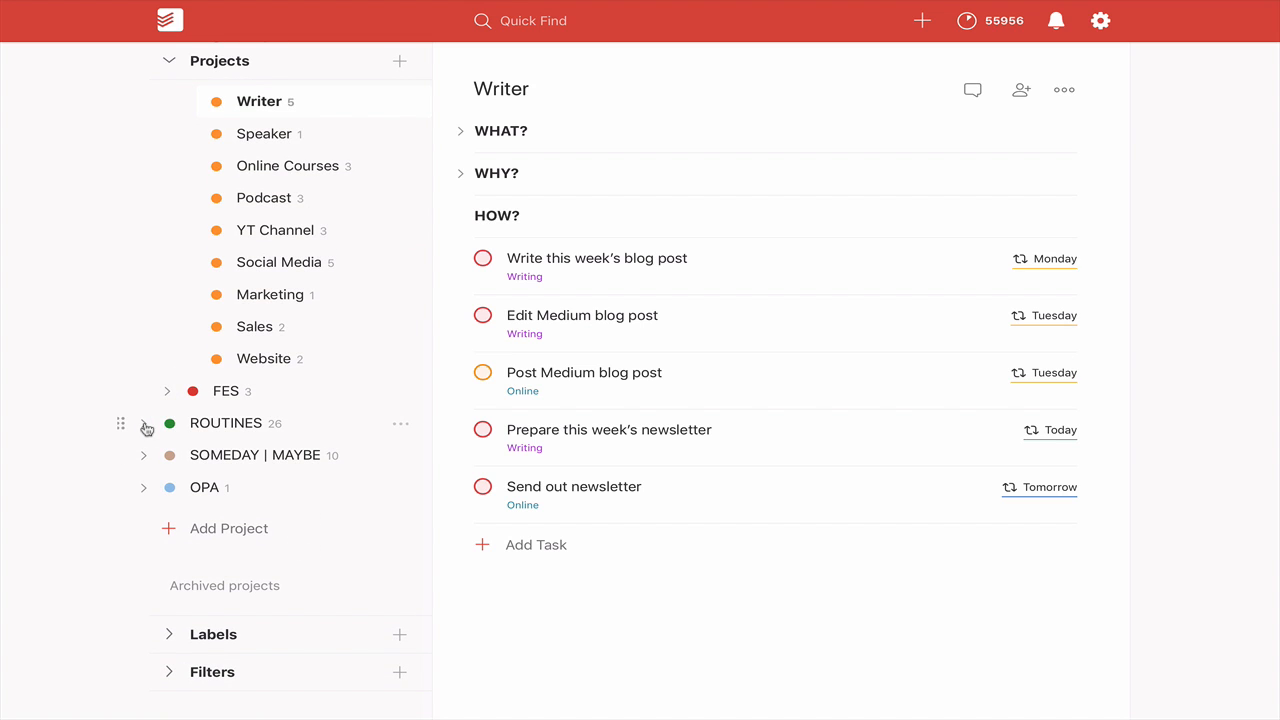
left_click(144, 424)
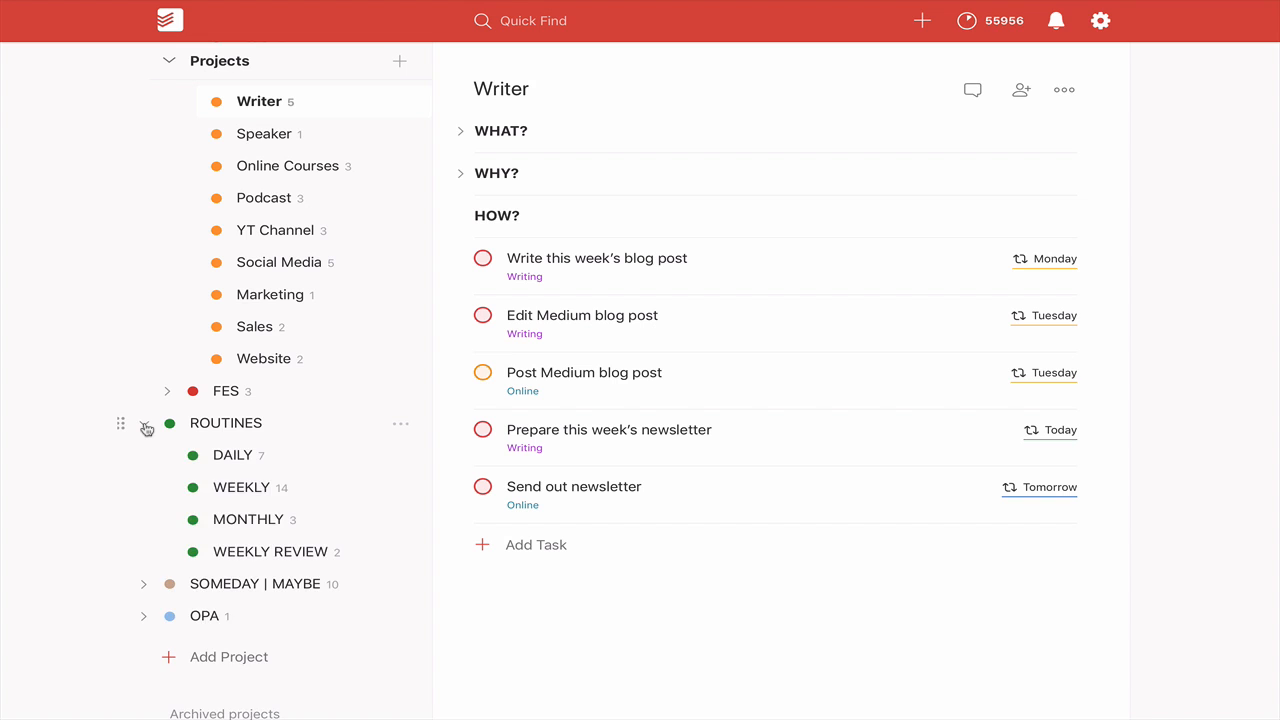
left_click(144, 424)
left_click(144, 424)
left_click(144, 424)
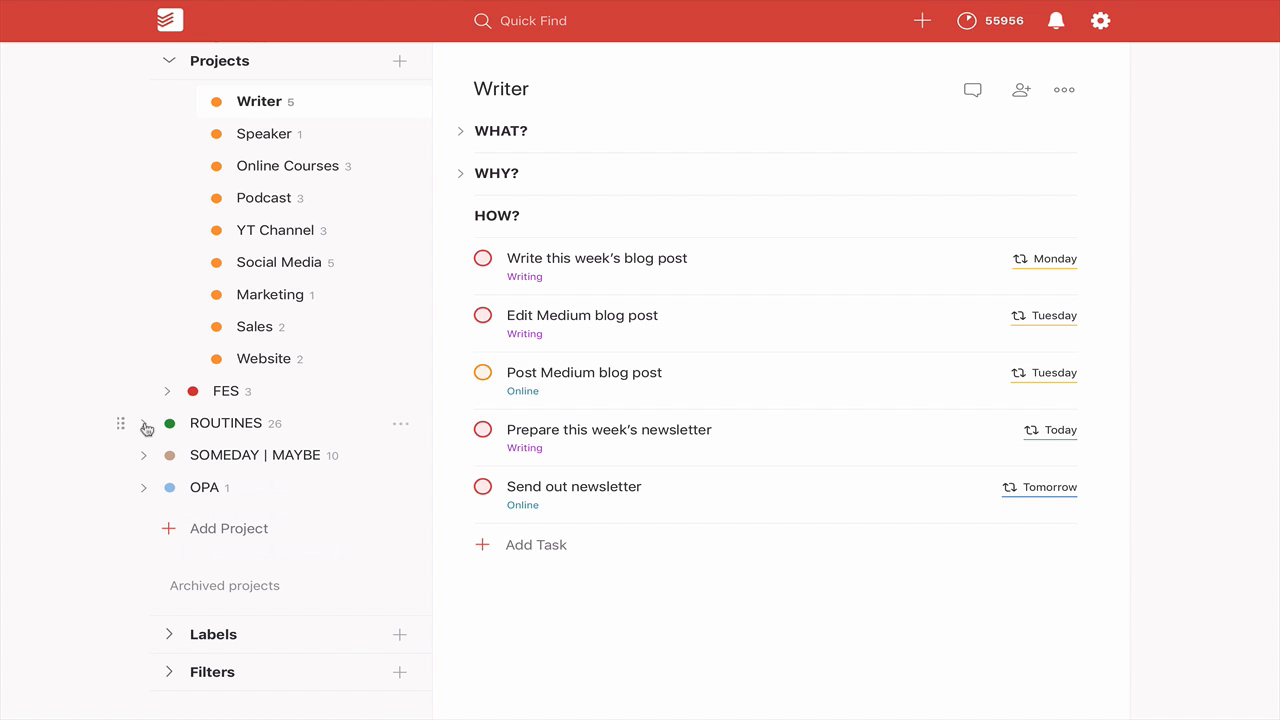
scroll(145, 427, "up", 5)
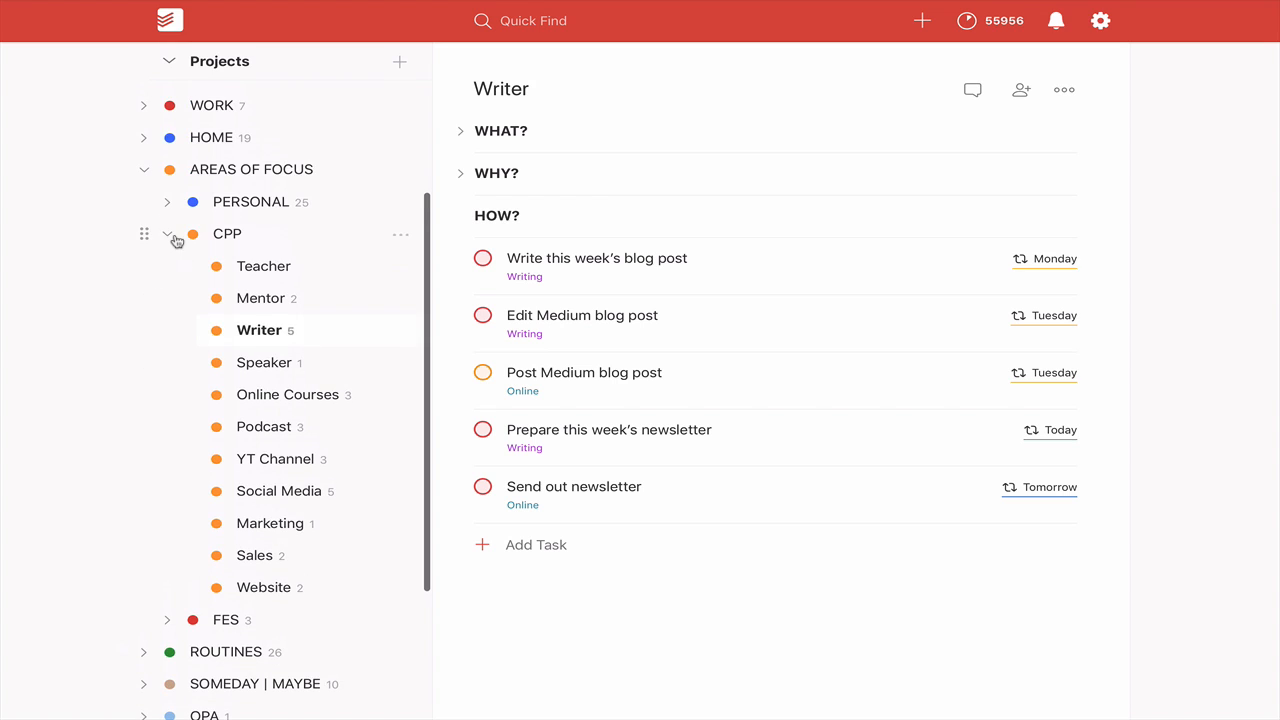
left_click(170, 236)
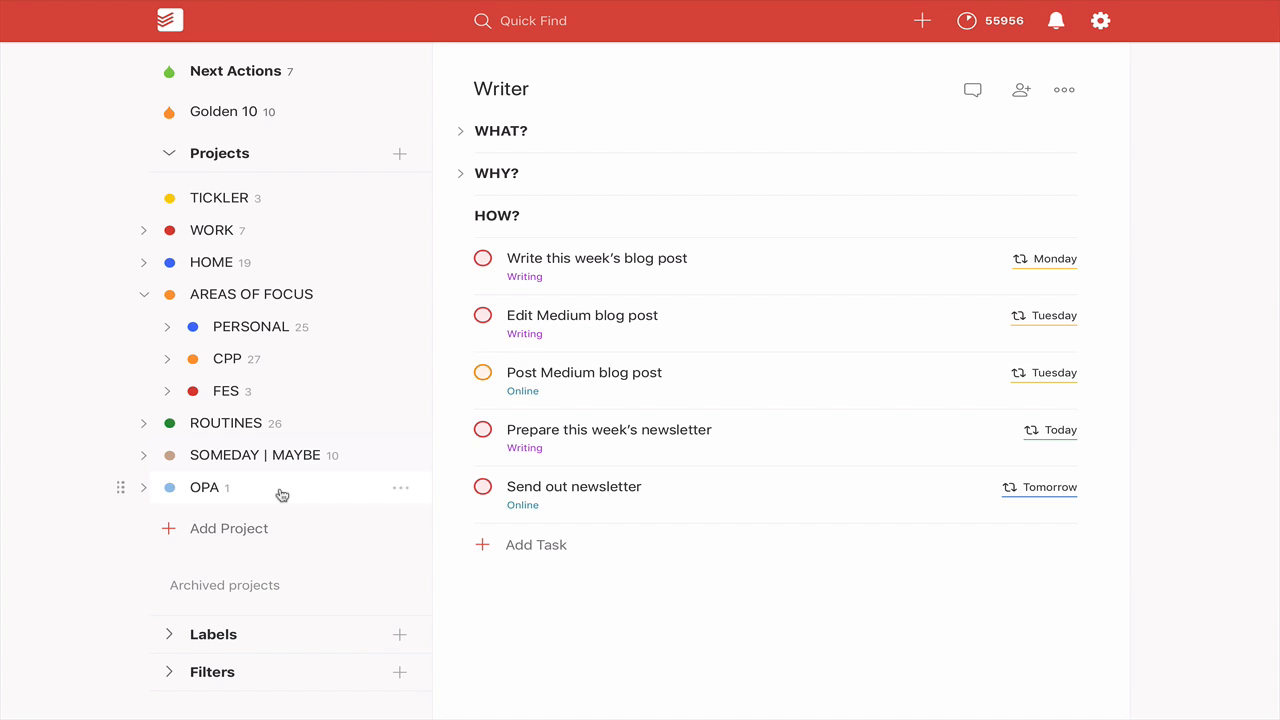
Expand OPA, open Categories Of Improvement | Personal and expand it to look through its subprojects.
left_click(145, 490)
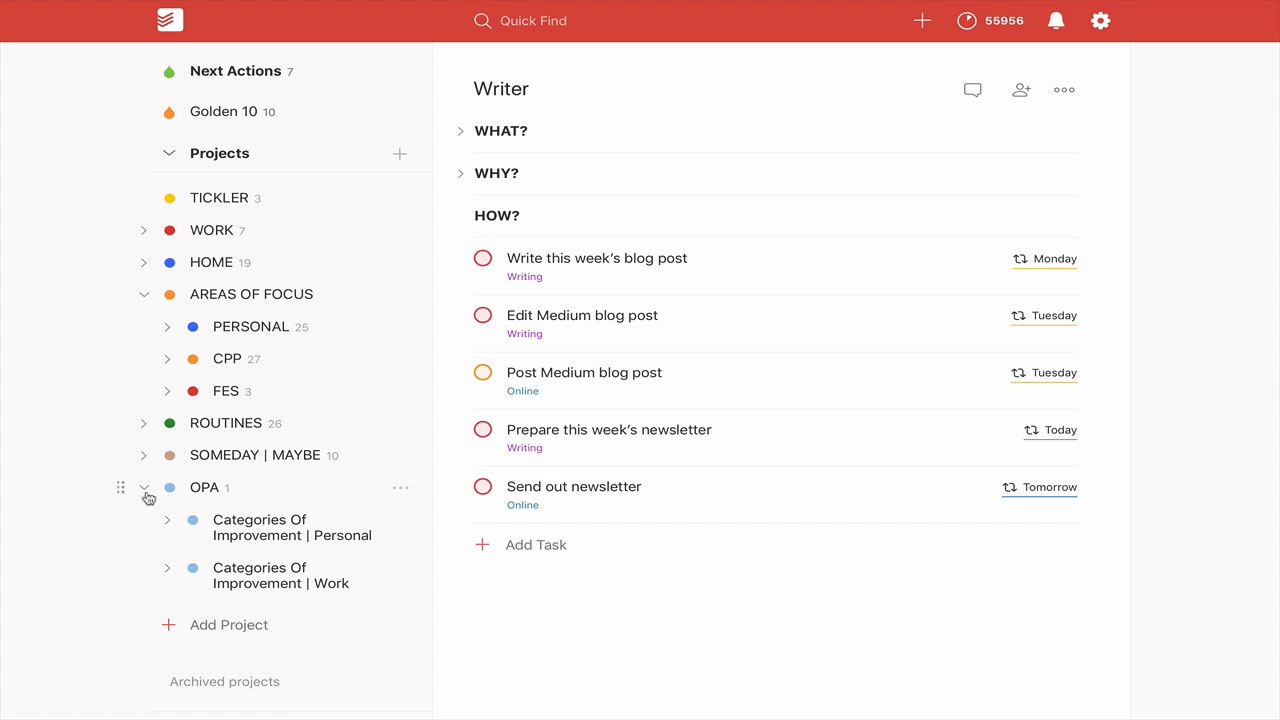
scroll(148, 497, "down", 2)
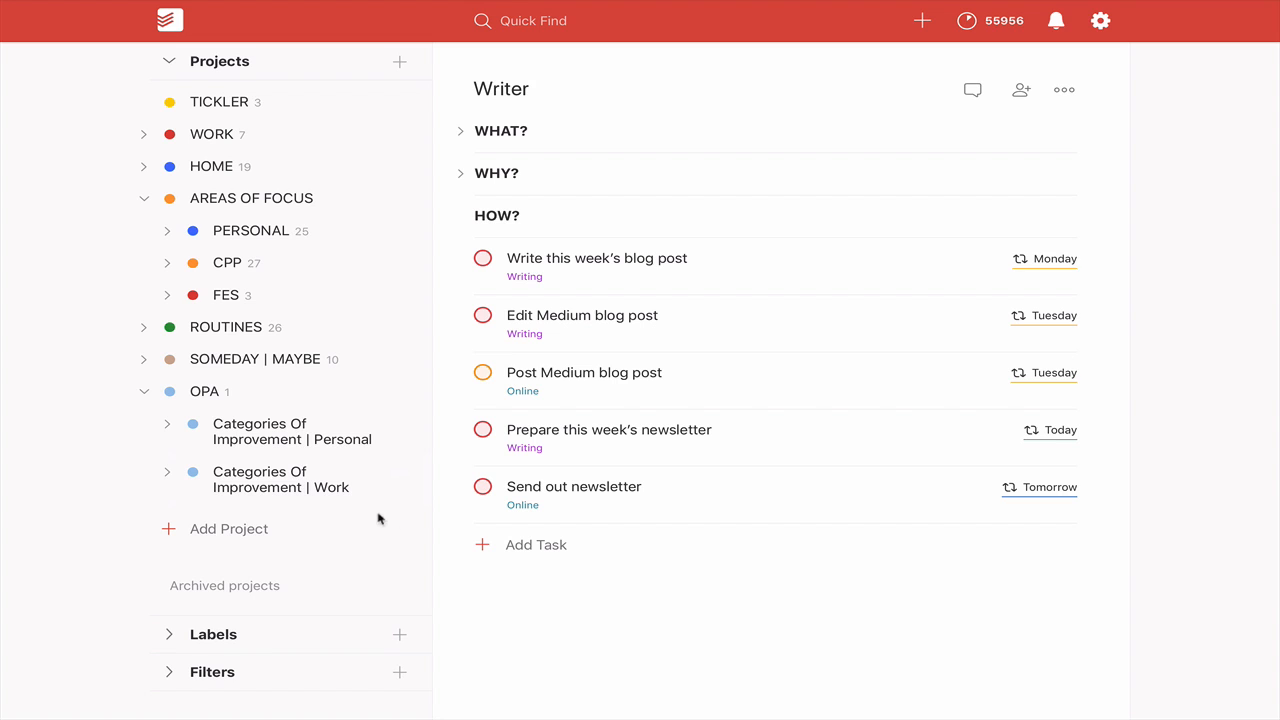
left_click(246, 448)
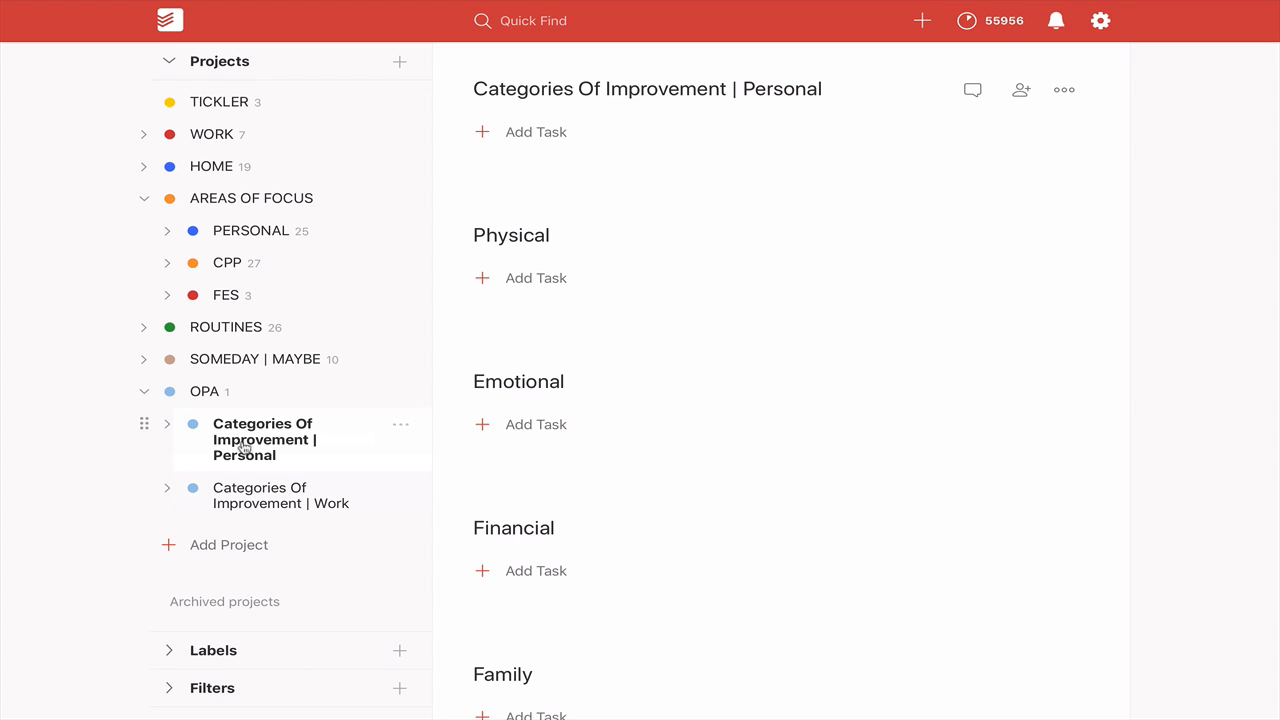
left_click(172, 425)
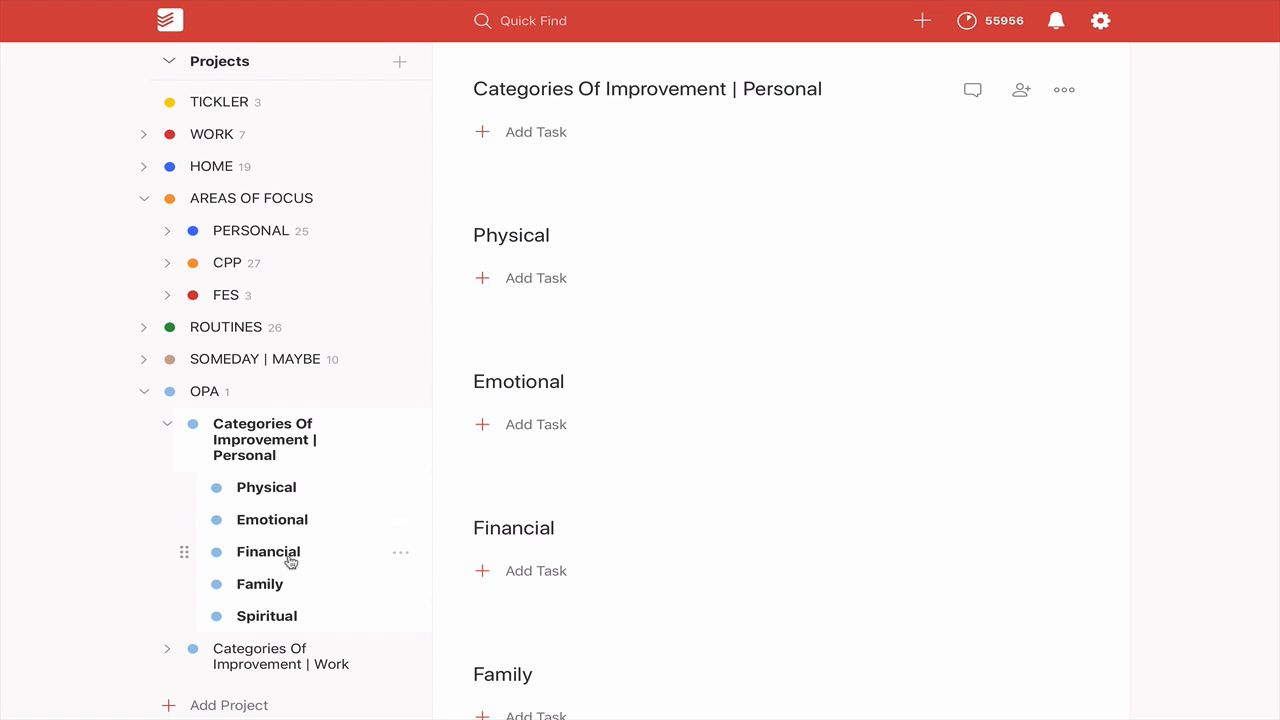
scroll(289, 560, "down", 3)
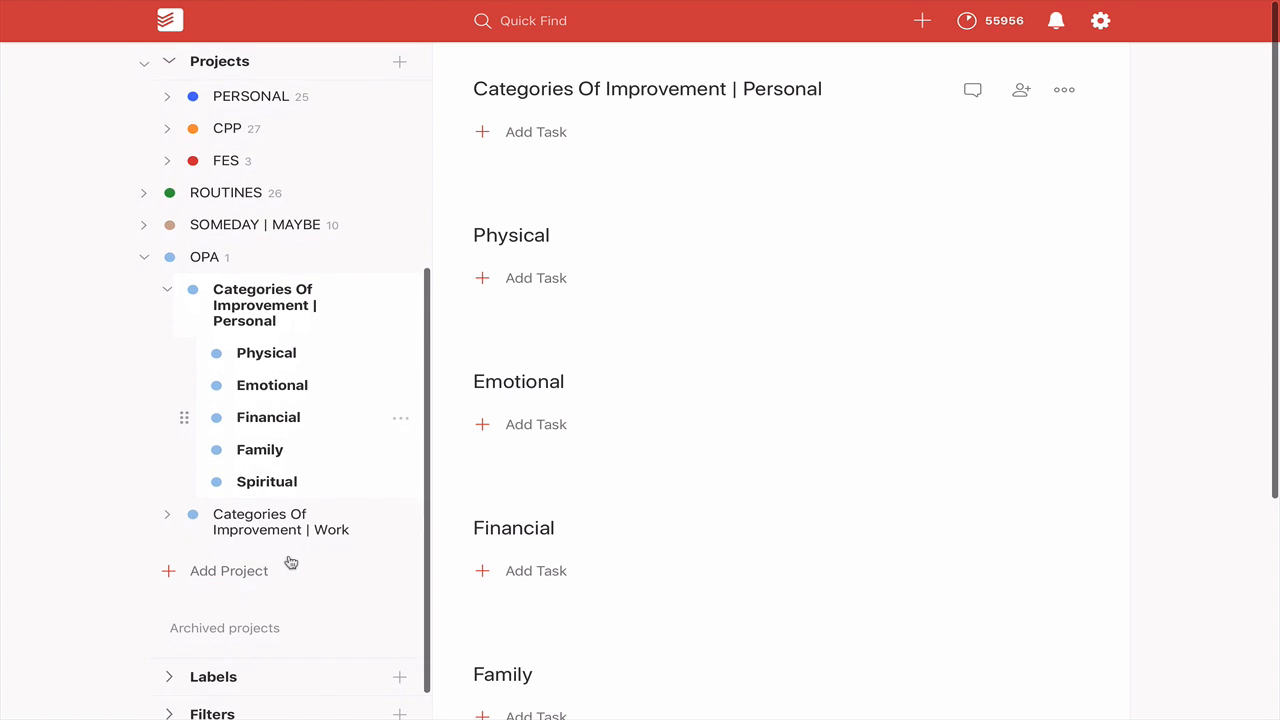
Look inside Categories Of Improvement | Work, and leave both improvement categories and the OPA group collapsed.
left_click(167, 515)
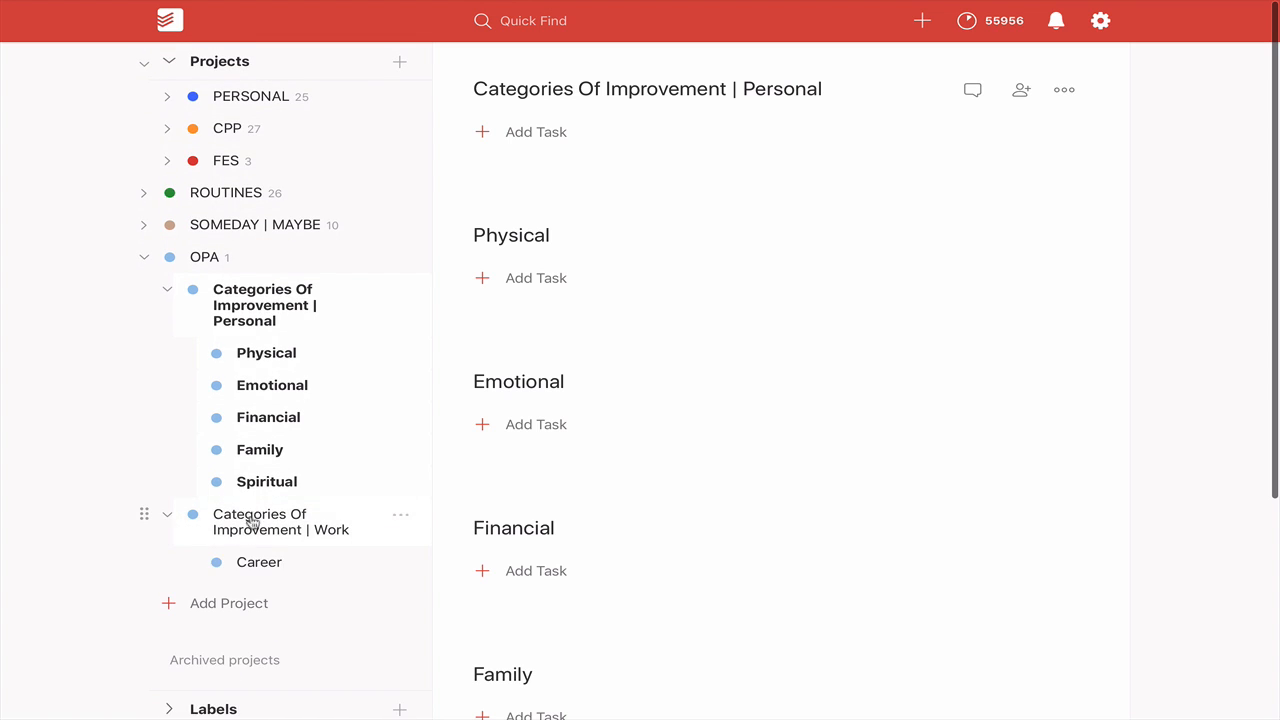
left_click(172, 518)
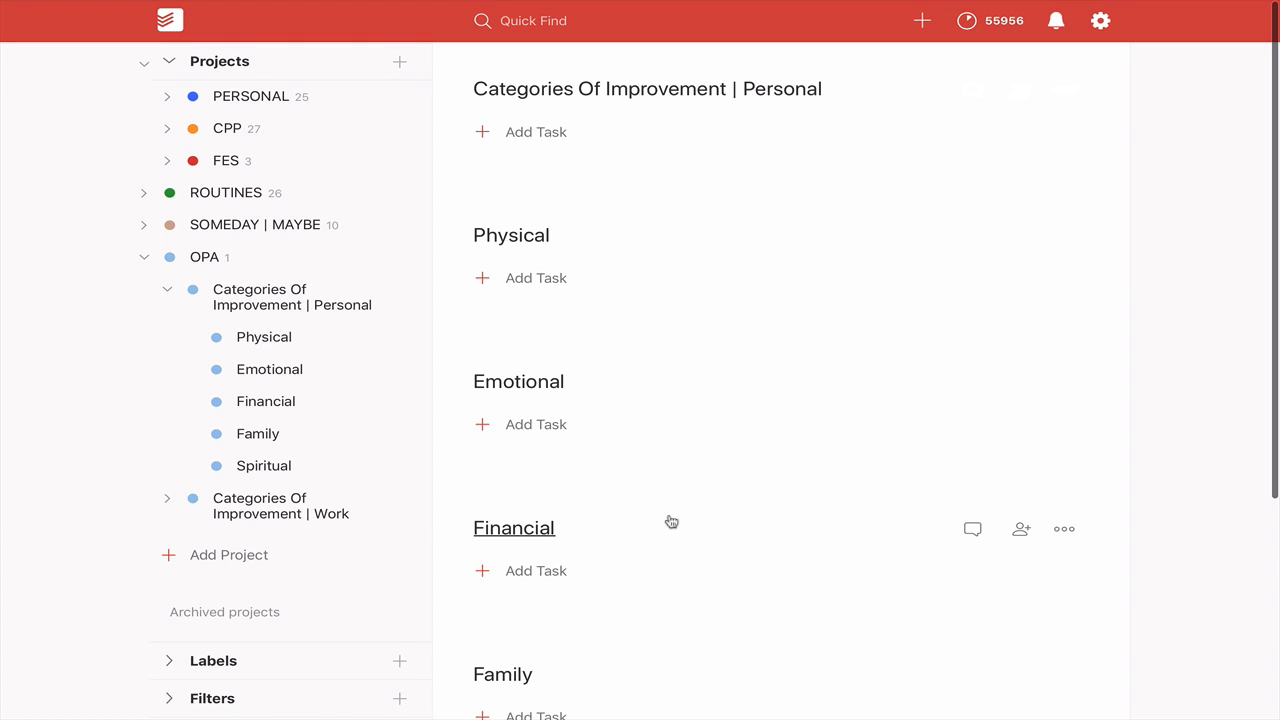
left_click(168, 291)
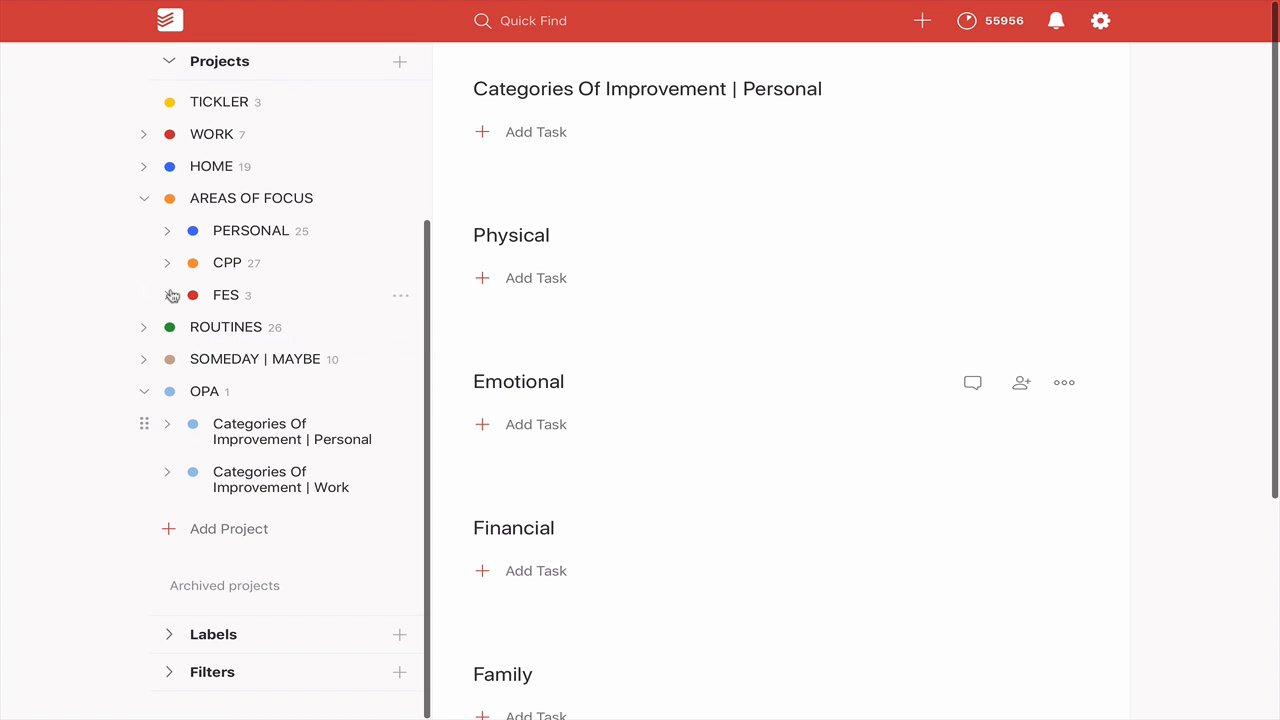
left_click(144, 395)
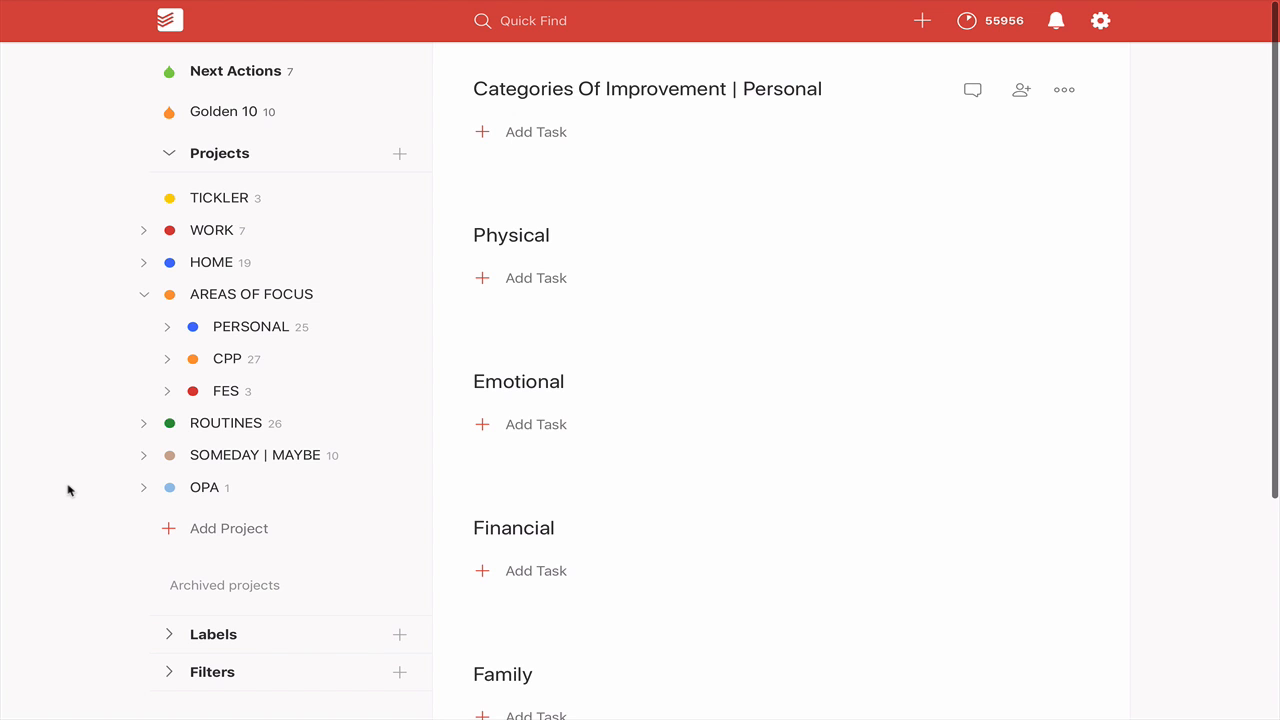
Collapse the Projects list and expand Labels to look through all the labels.
scroll(67, 490, "down", 3)
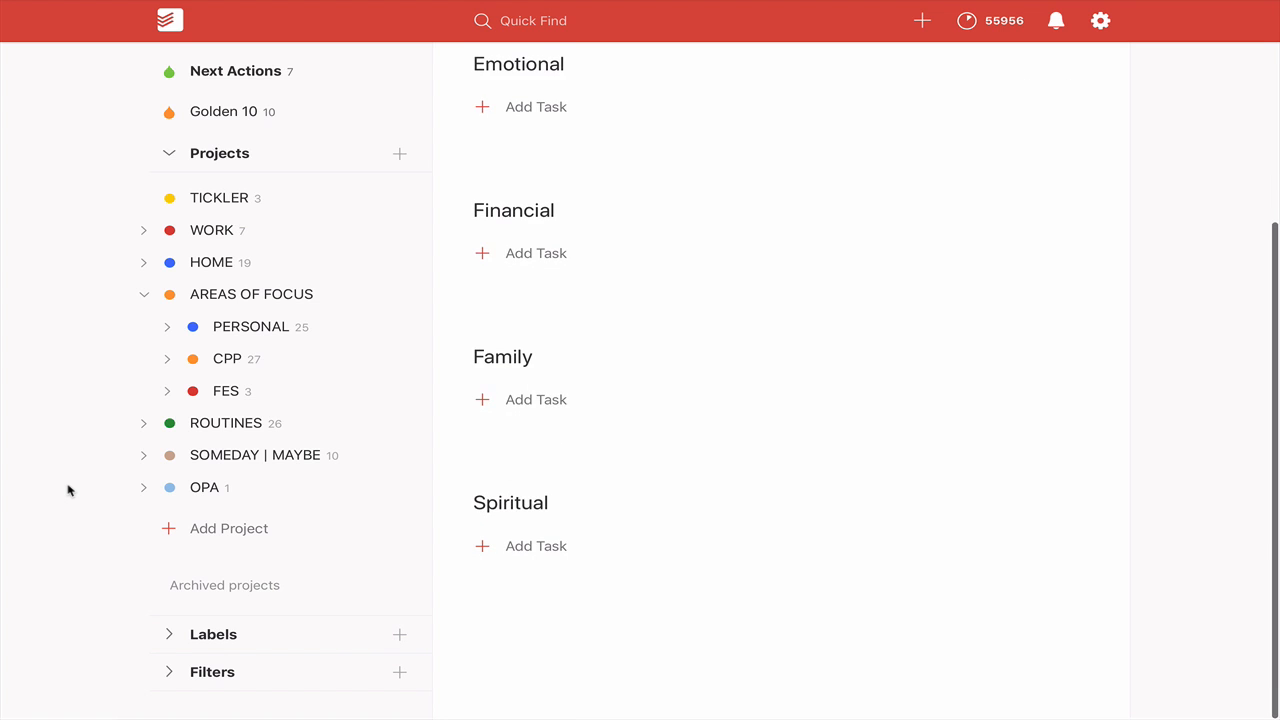
scroll(280, 612, "up", 2)
scroll(133, 205, "up", 2)
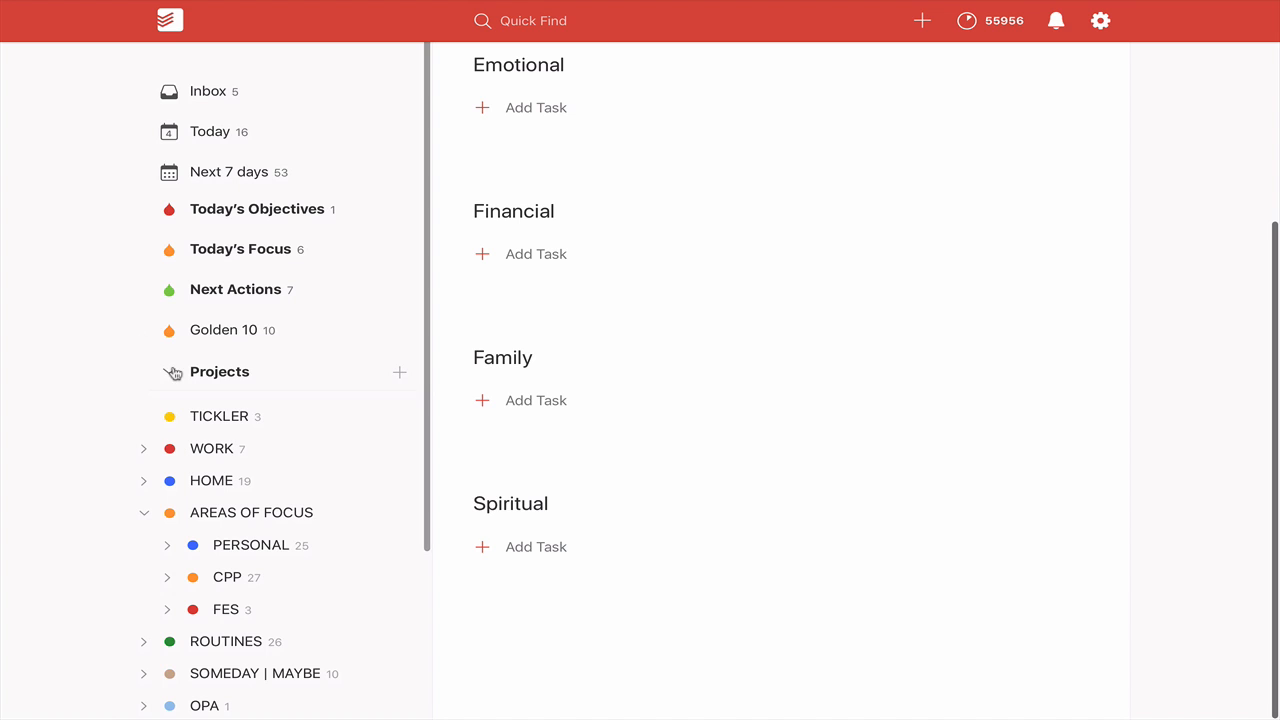
left_click(168, 371)
left_click(172, 409)
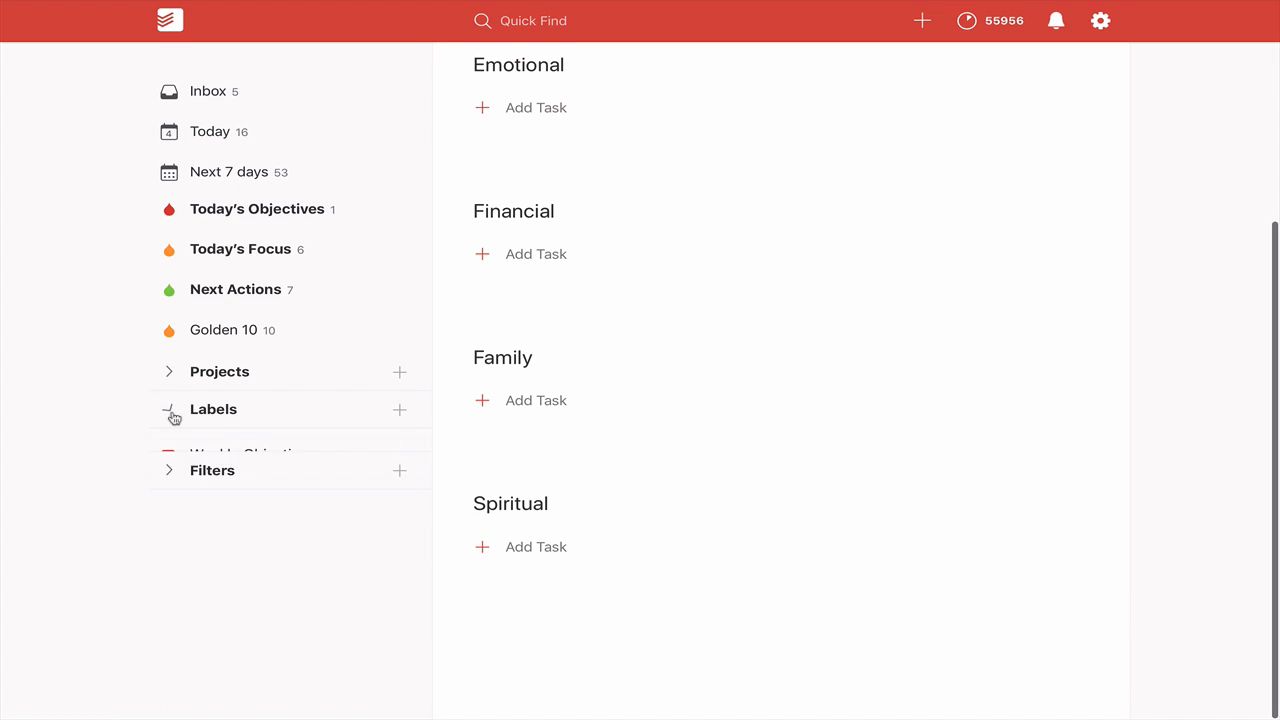
scroll(120, 440, "down", 5)
scroll(120, 440, "down", 5)
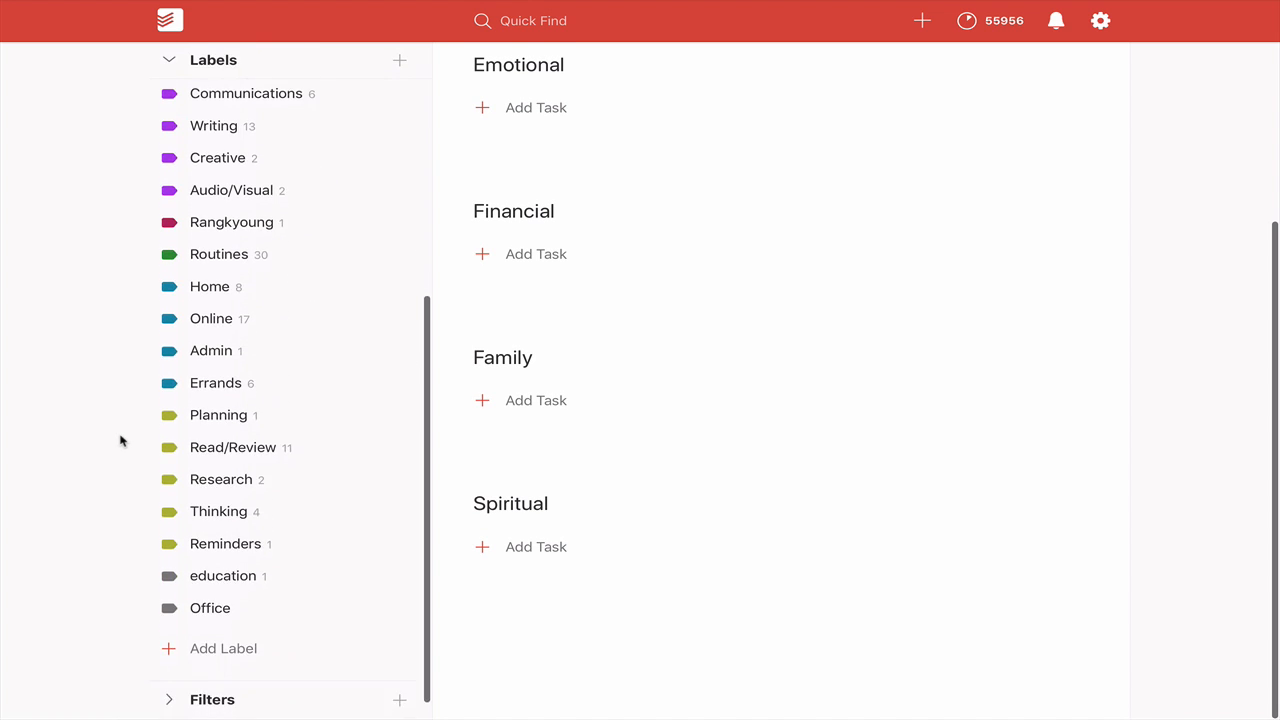
scroll(120, 440, "up", 2)
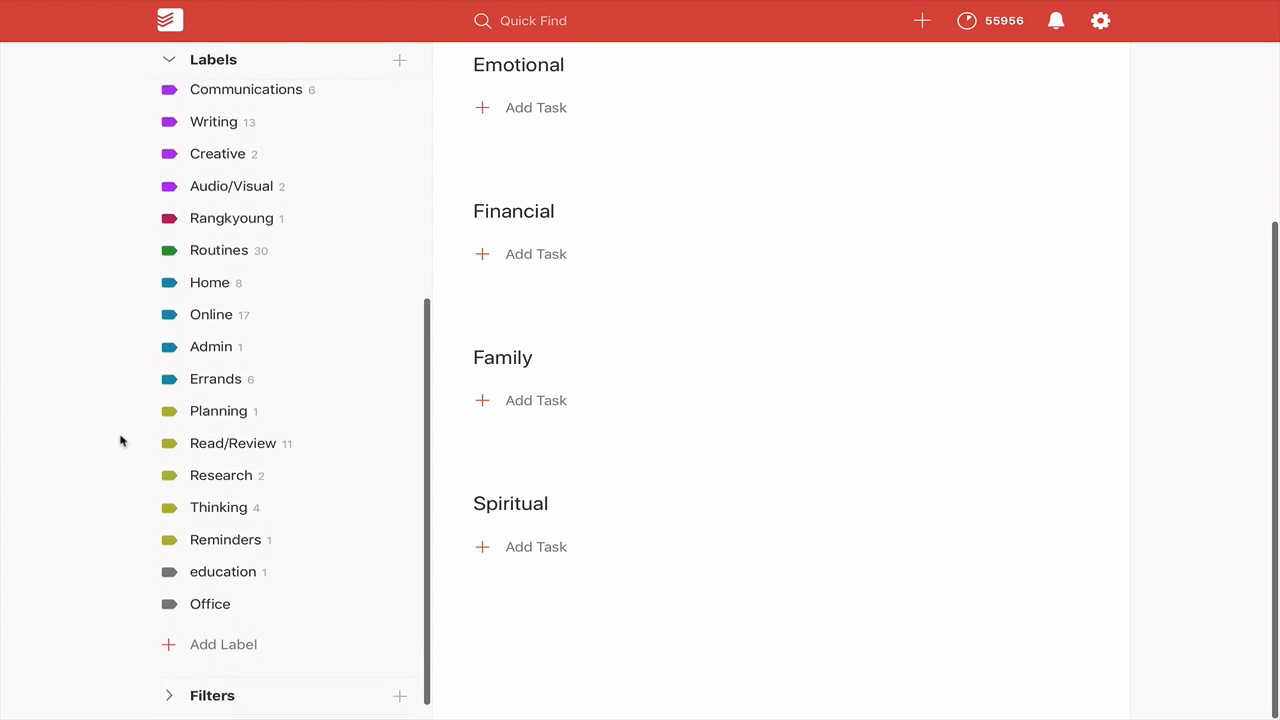
scroll(120, 440, "down", 2)
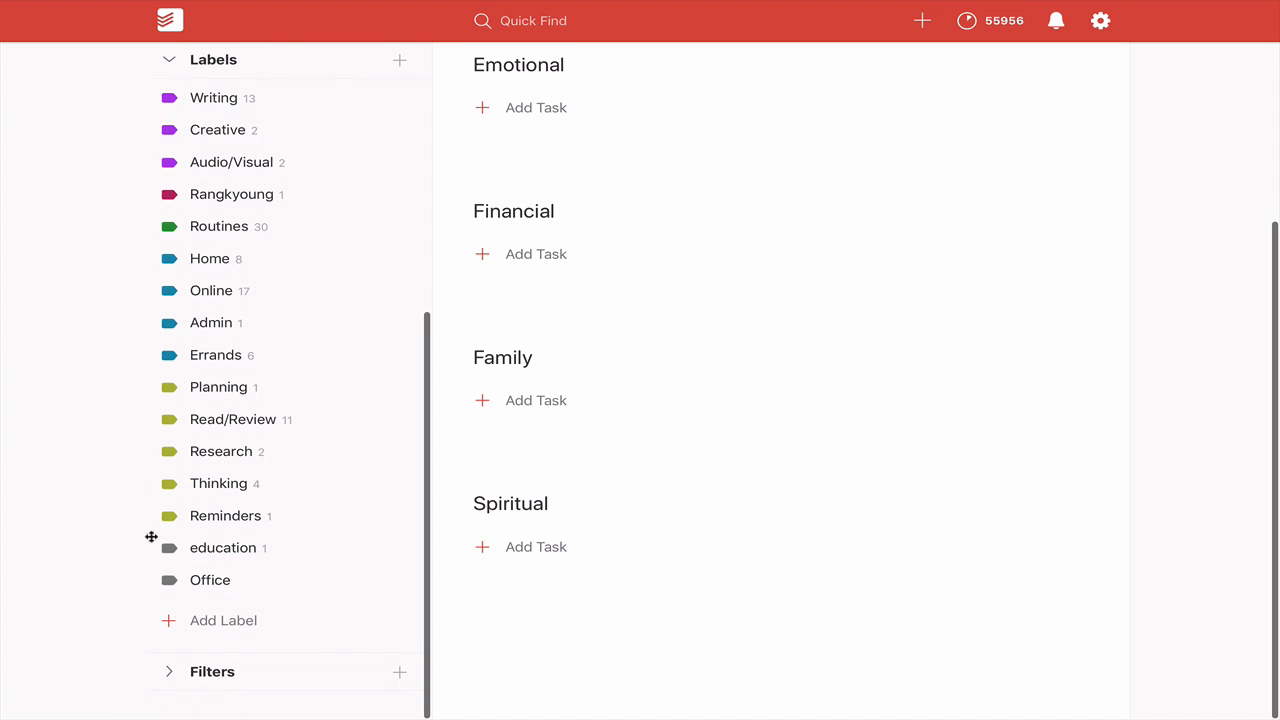
Delete the Office label and confirm the deletion.
mouse_move(211, 592)
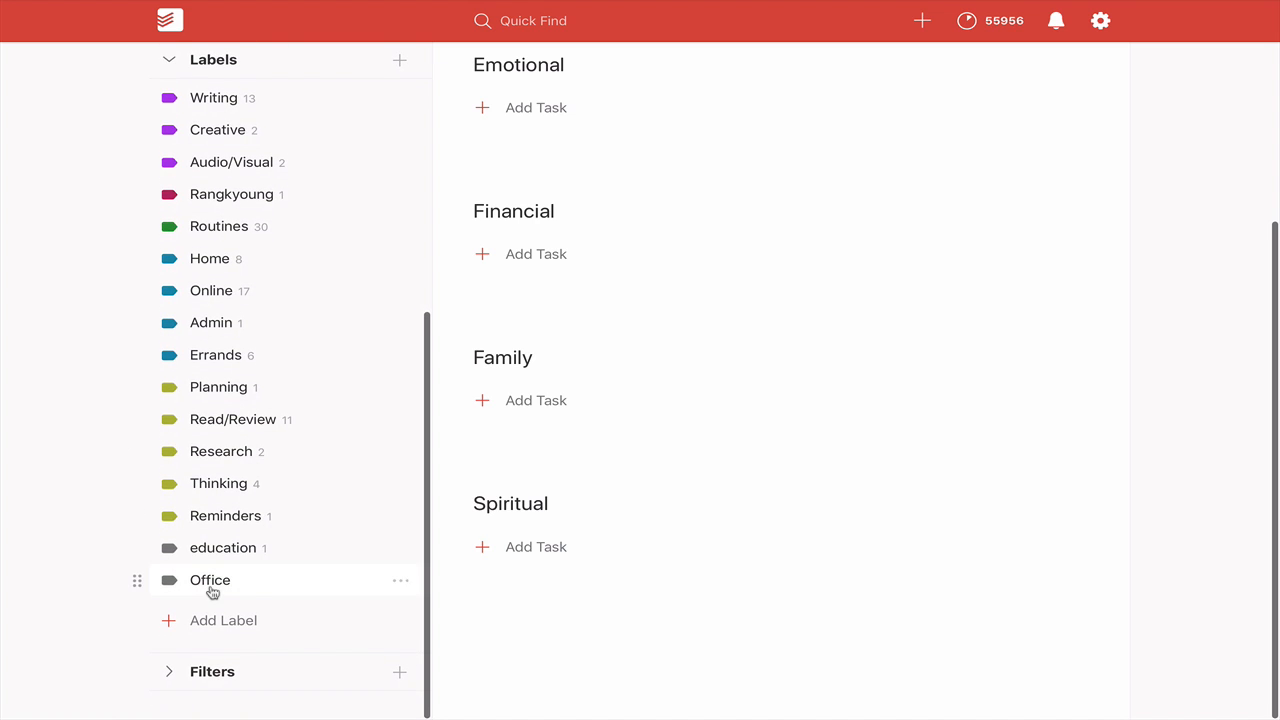
left_click(401, 581)
left_click(474, 669)
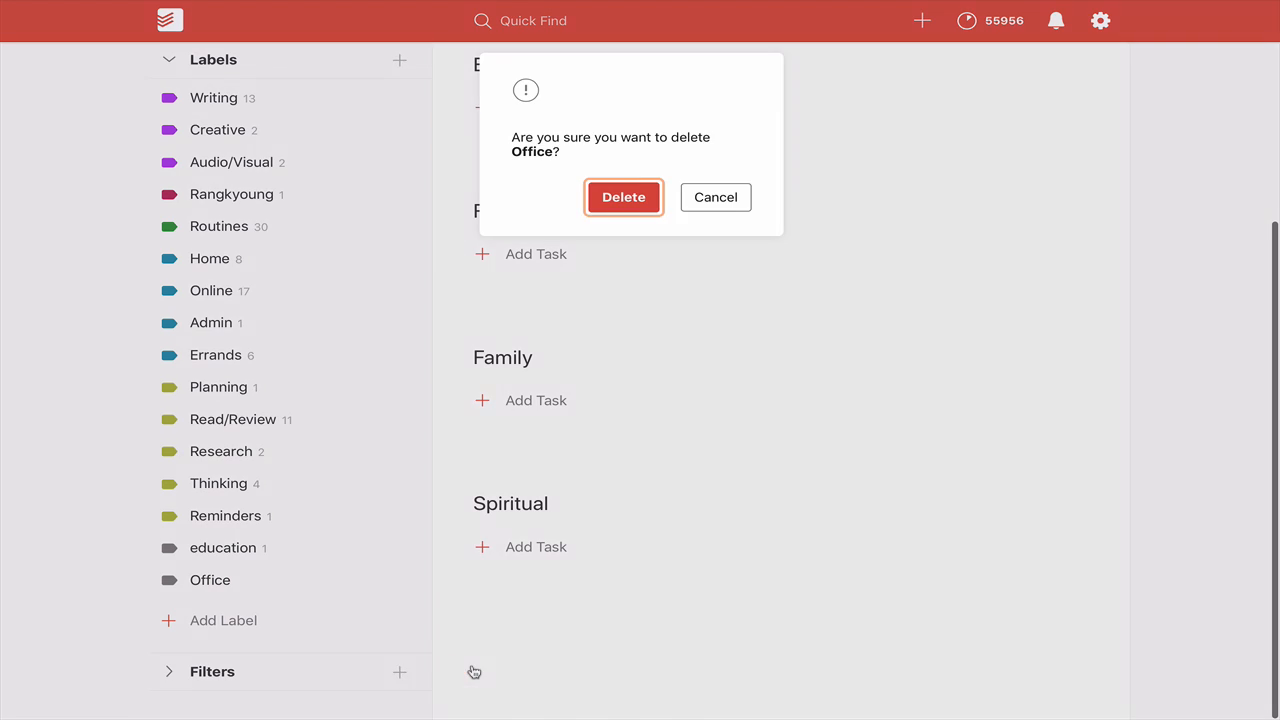
left_click(634, 203)
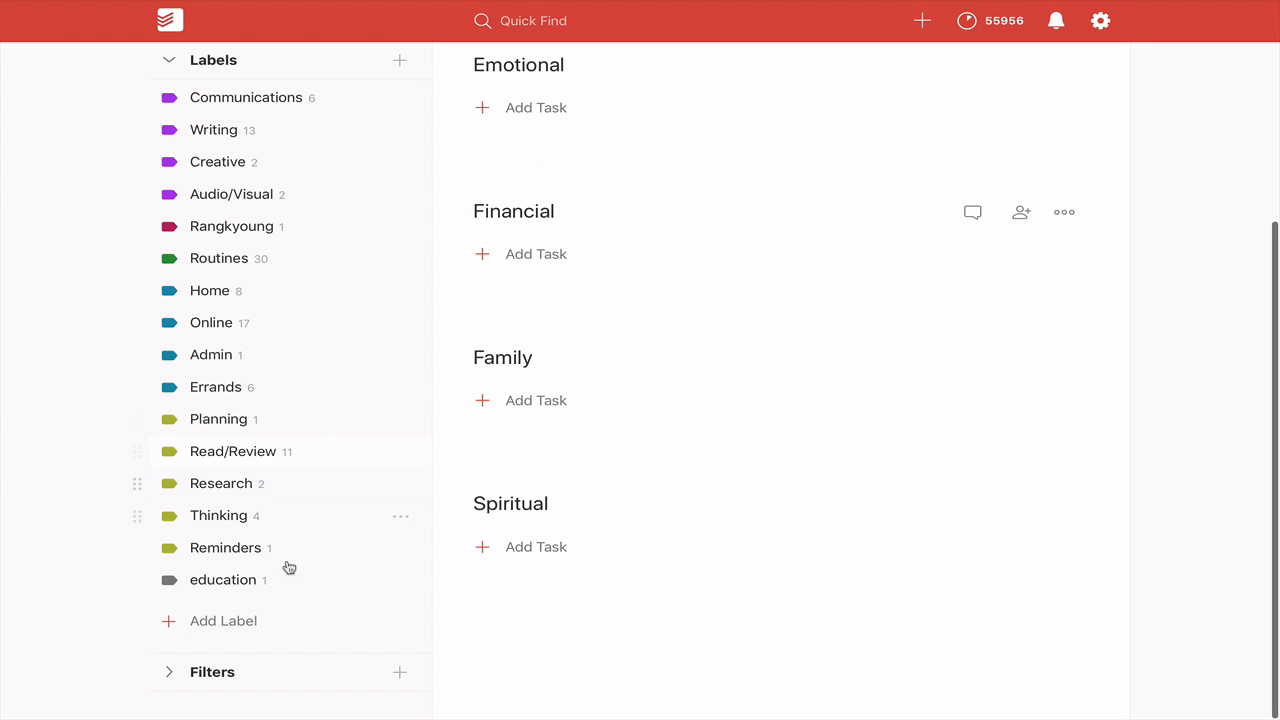
View the tasks tagged with the education label, and leave the Labels list collapsed.
left_click(226, 581)
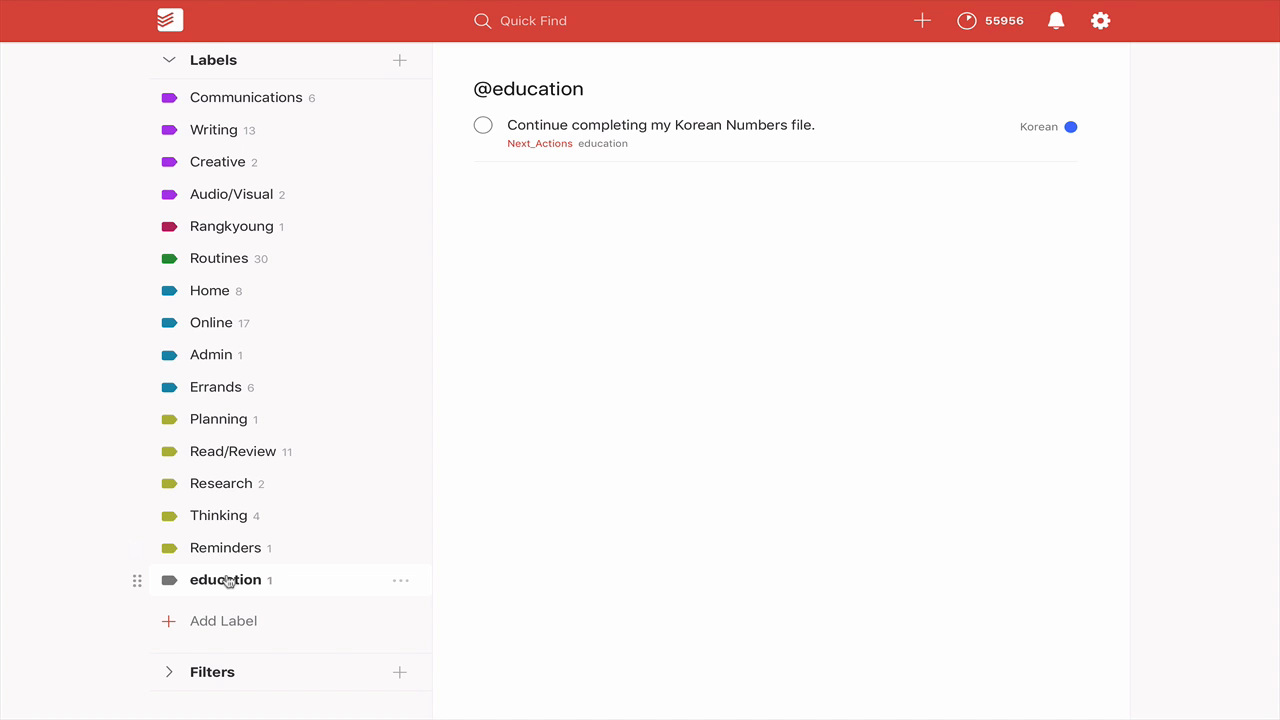
scroll(228, 580, "up", 5)
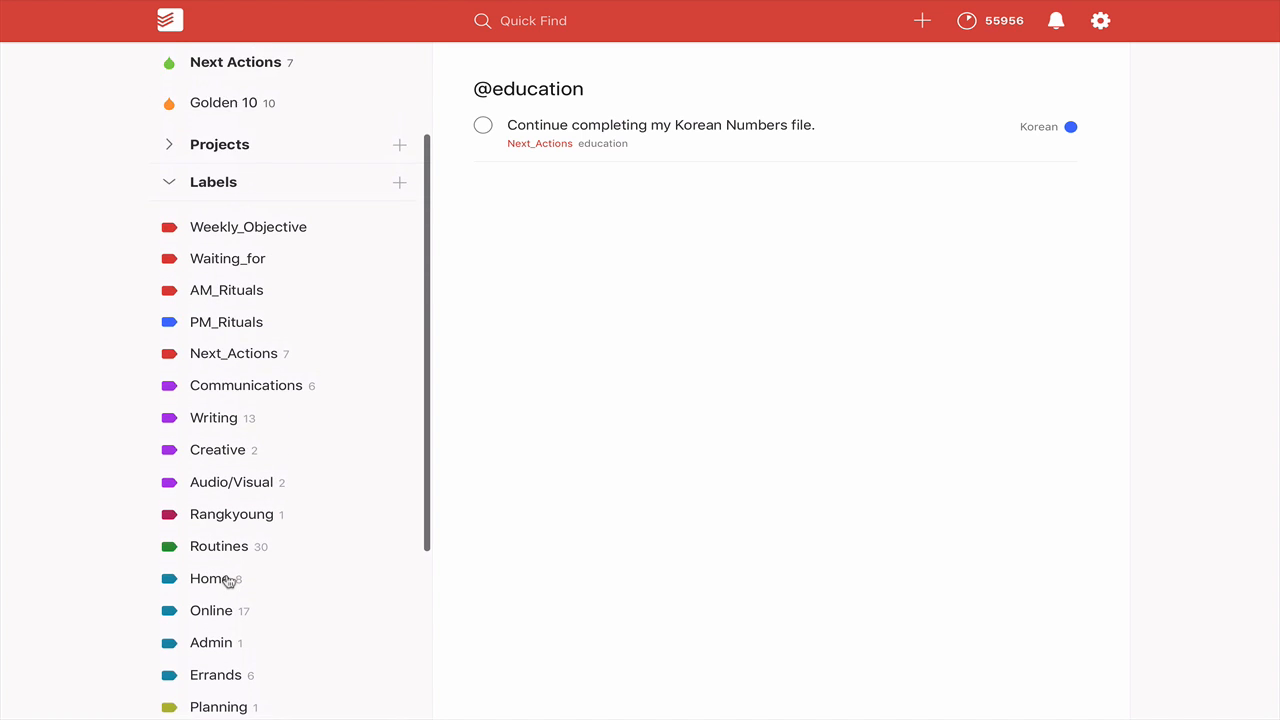
scroll(228, 580, "up", 4)
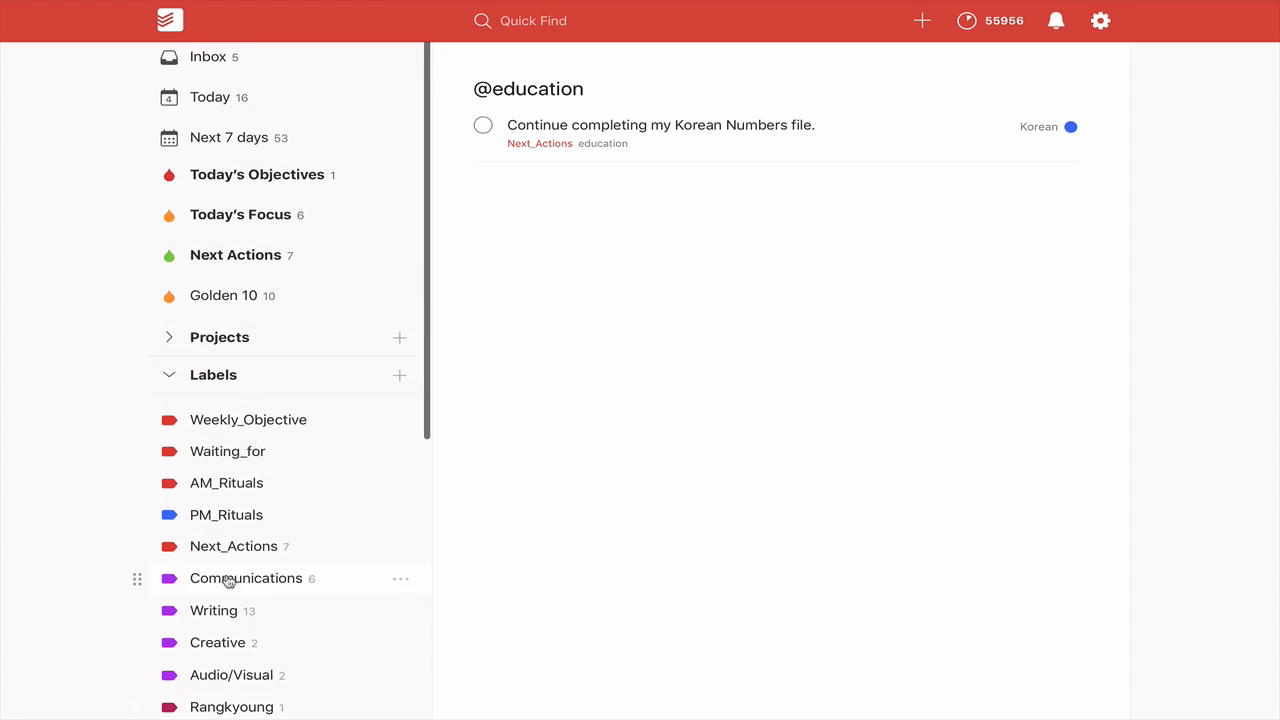
left_click(169, 375)
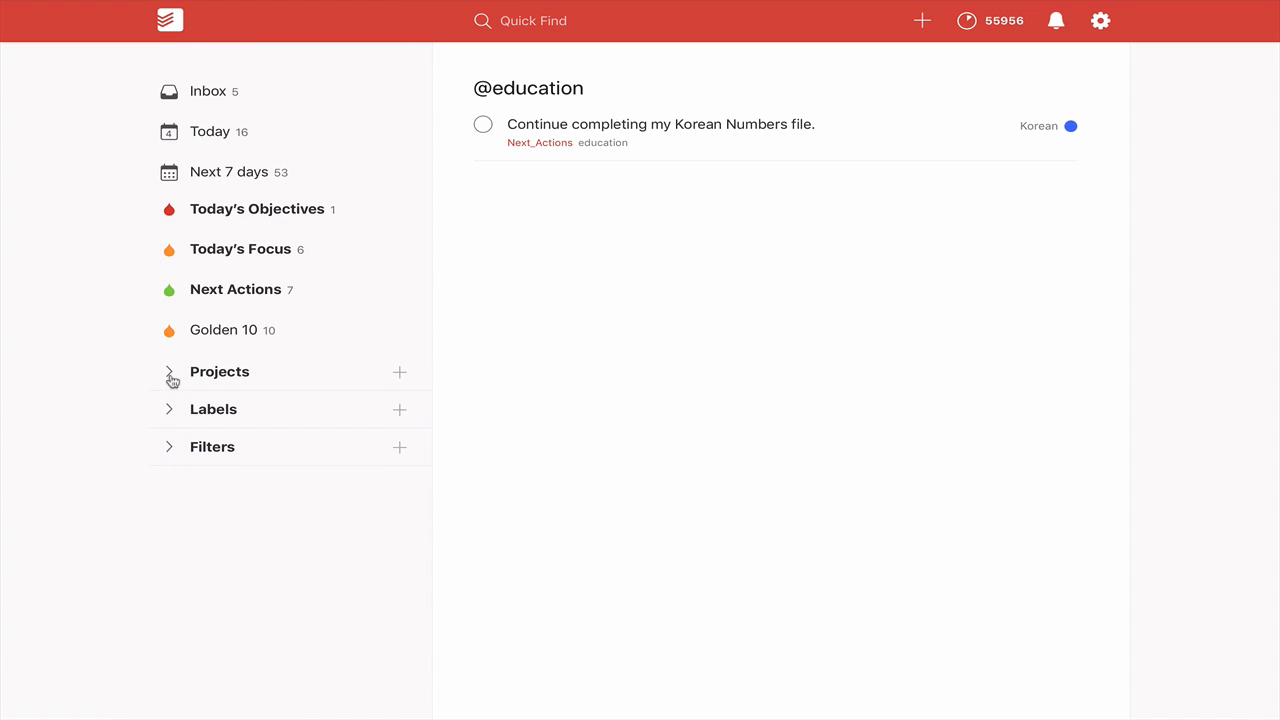
Expand the Filters list and look through all the saved filters.
left_click(170, 448)
scroll(172, 450, "down", 6)
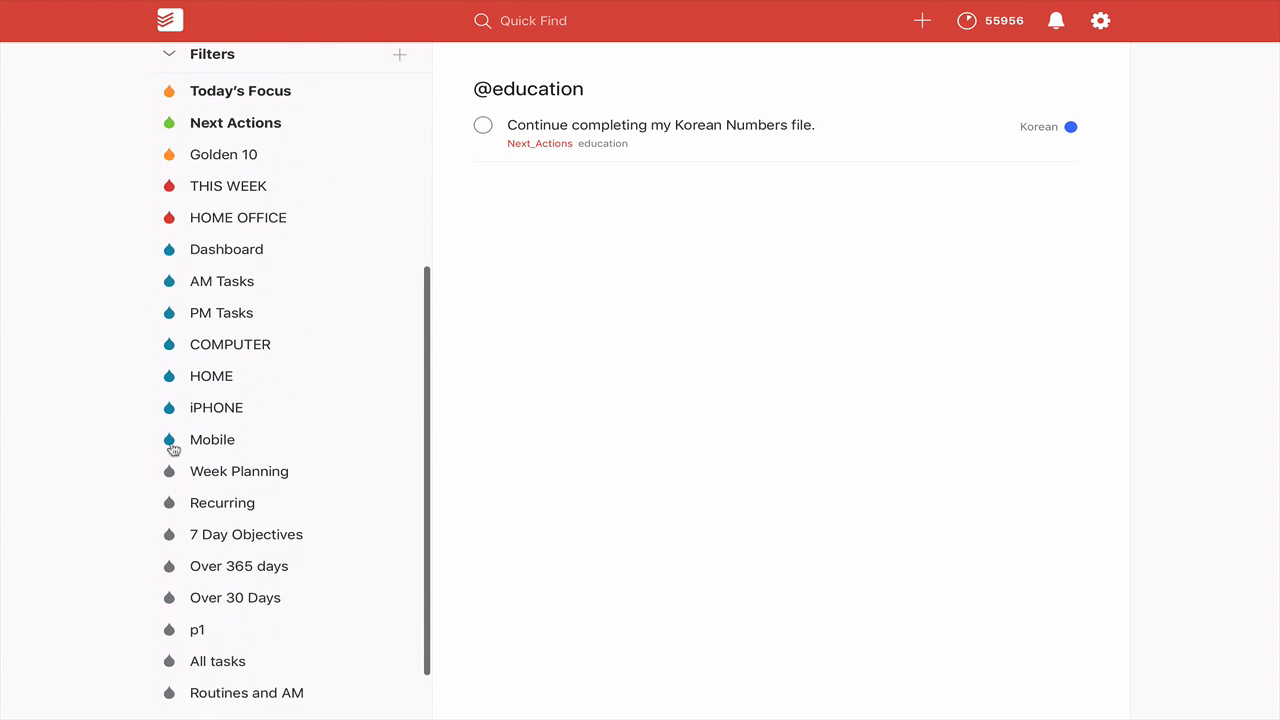
scroll(172, 450, "down", 2)
scroll(172, 450, "up", 5)
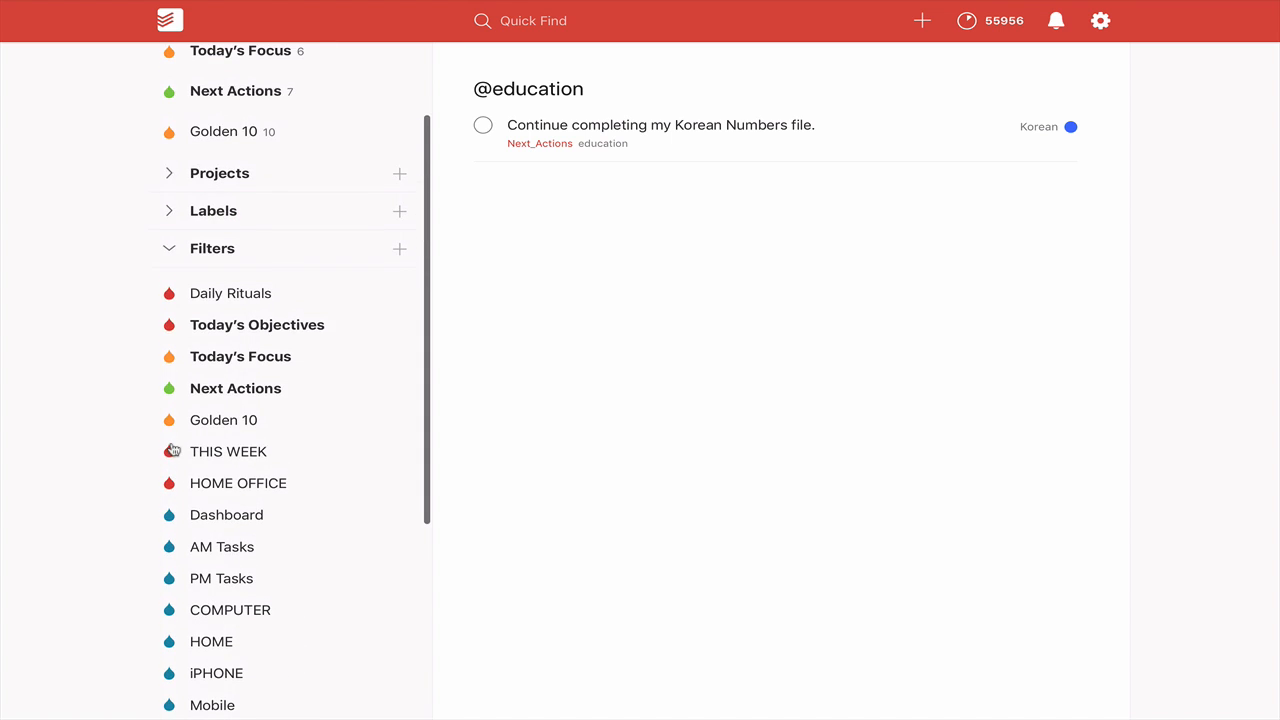
scroll(170, 451, "up", 1)
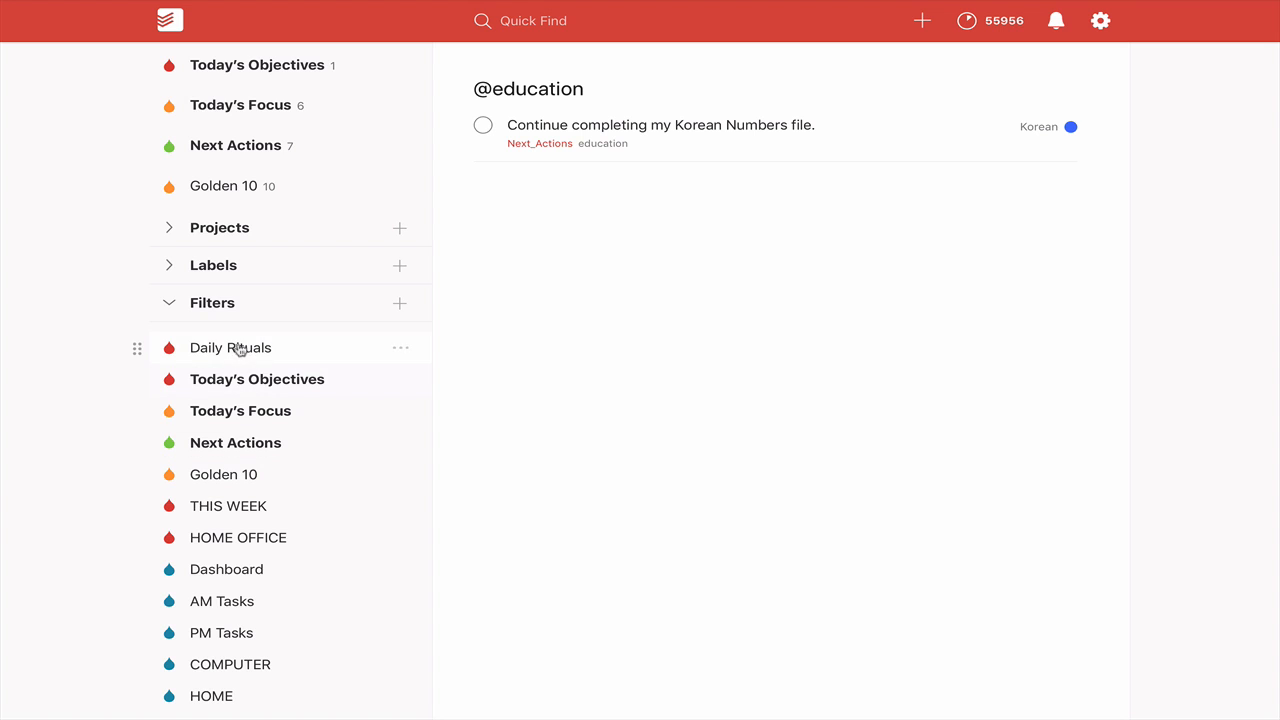
Delete the Daily Rituals filter and confirm the deletion.
left_click(401, 349)
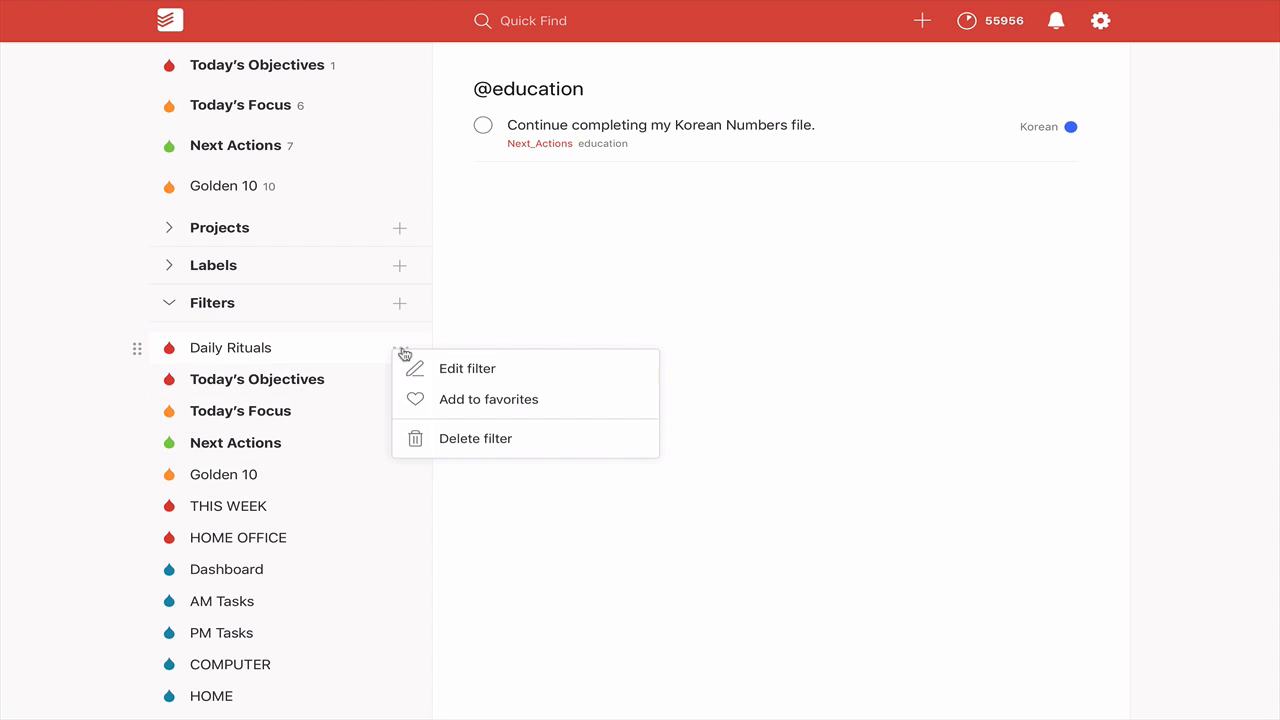
left_click(489, 439)
left_click(610, 208)
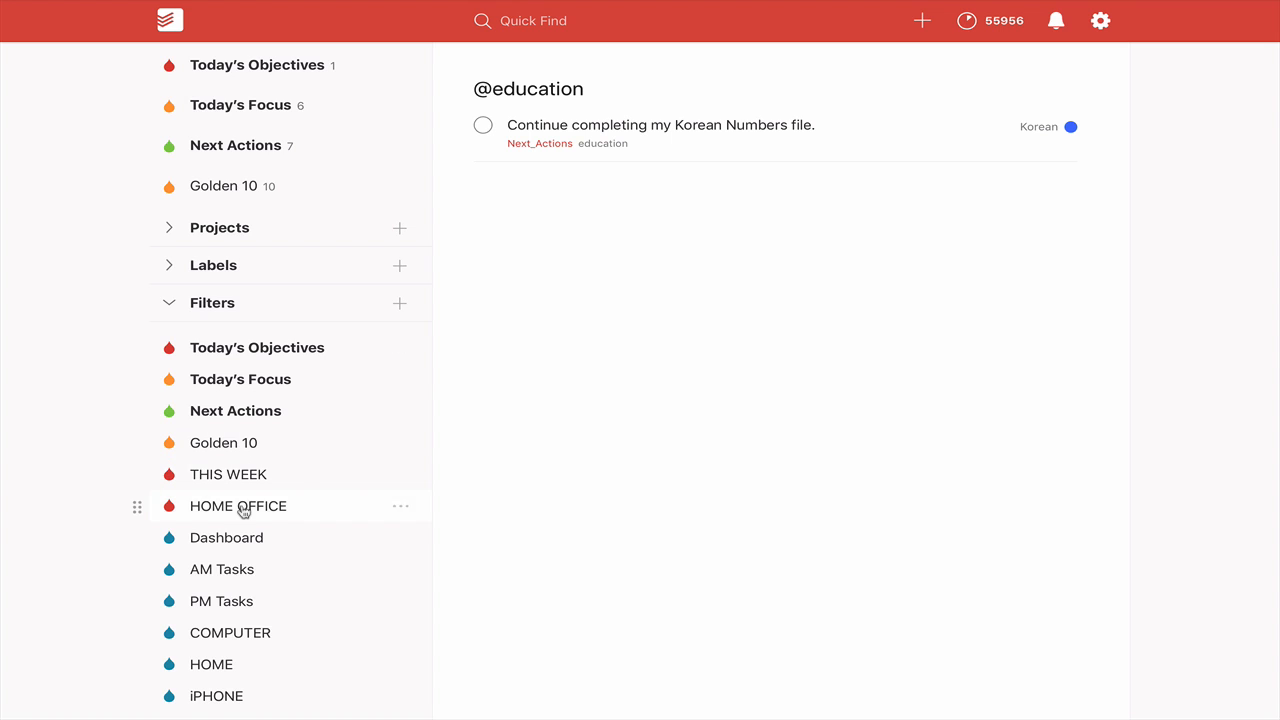
Look through the remaining filters and leave the Filters list collapsed.
scroll(243, 511, "down", 5)
scroll(243, 511, "up", 7)
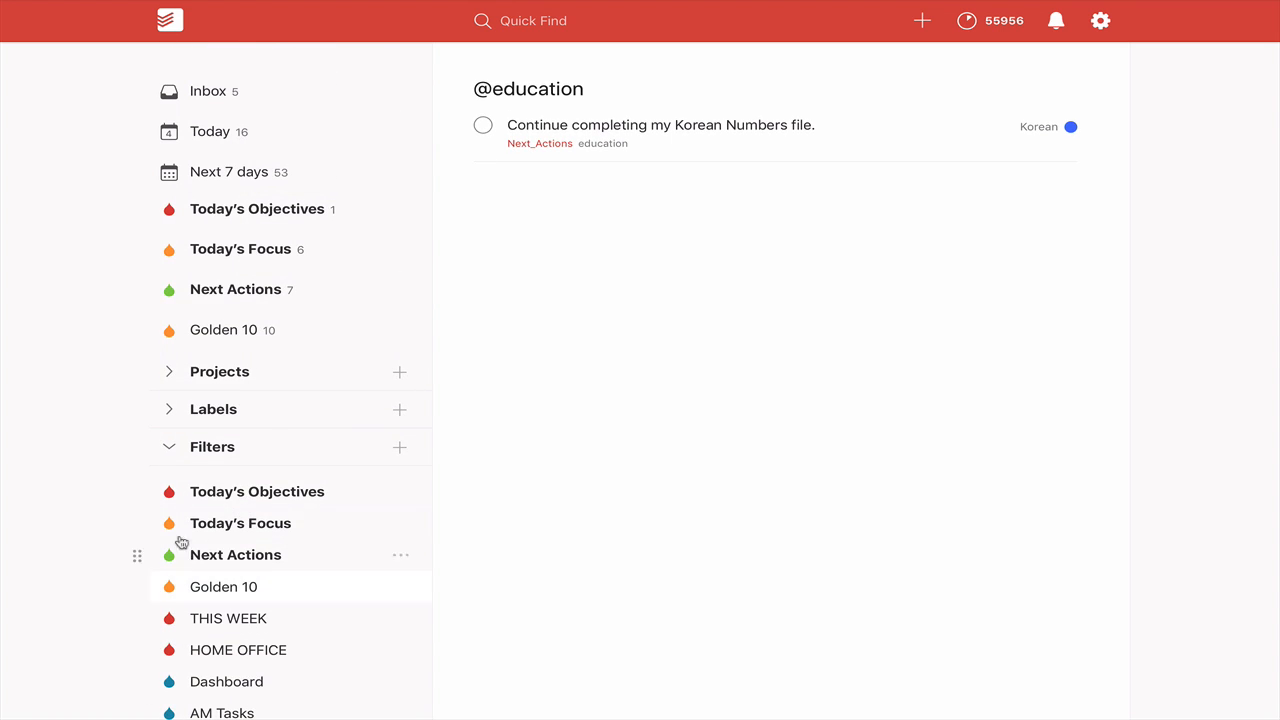
left_click(174, 448)
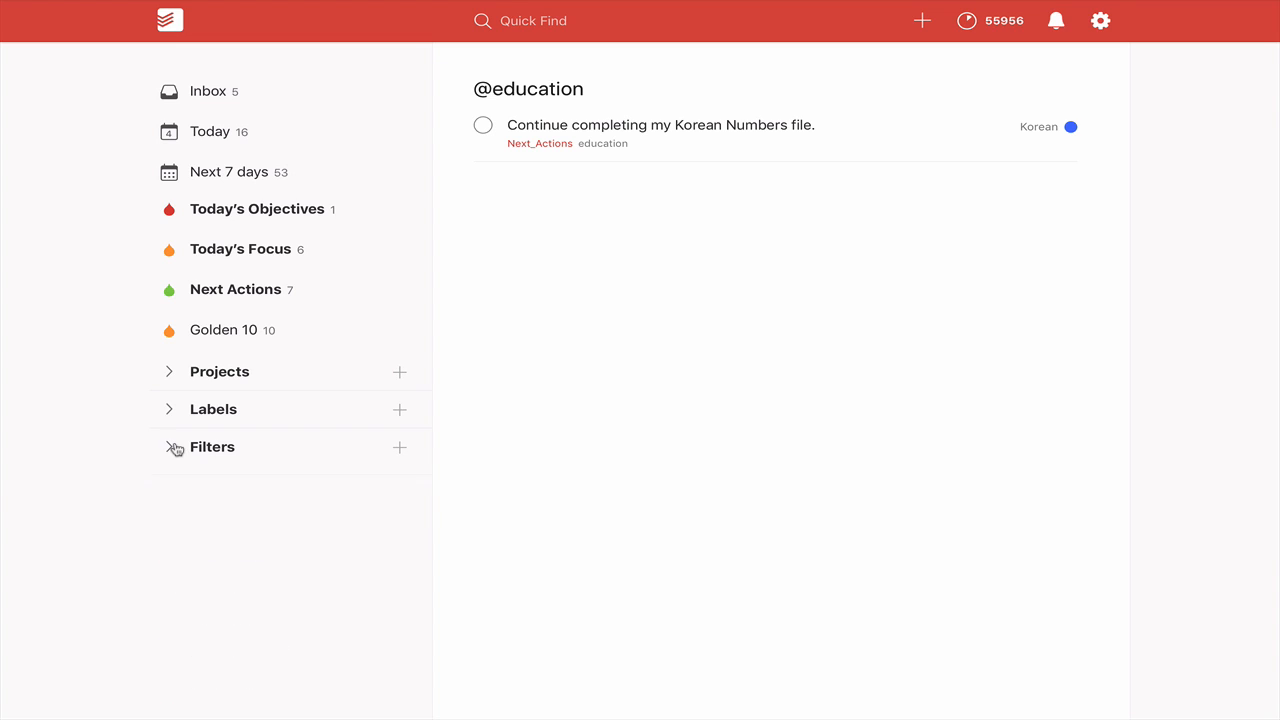